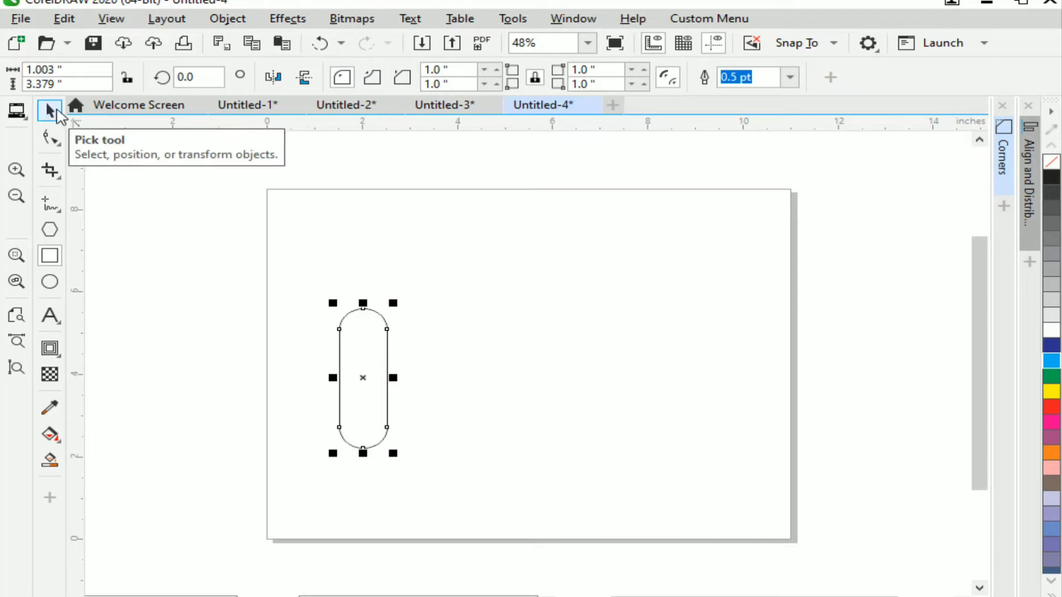
Duplicate the rounded bar and place the copy about 4.4 inches to its right at the same height
left_click(48, 111)
left_click_drag(363, 381, 573, 381)
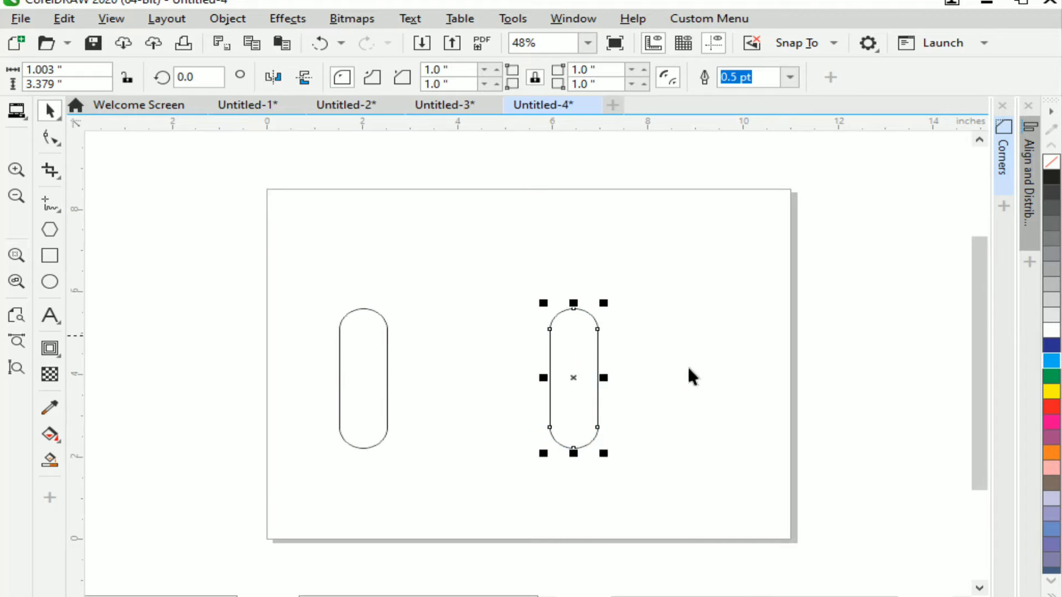
left_click(735, 279)
Stretch both rounded bars downward to about 4.16 inches tall and shift the right bar slightly down and right
left_click_drag(393, 362, 310, 482)
left_click_drag(468, 454, 467, 488)
left_click(854, 407)
left_click_drag(578, 386, 600, 409)
left_click(953, 300)
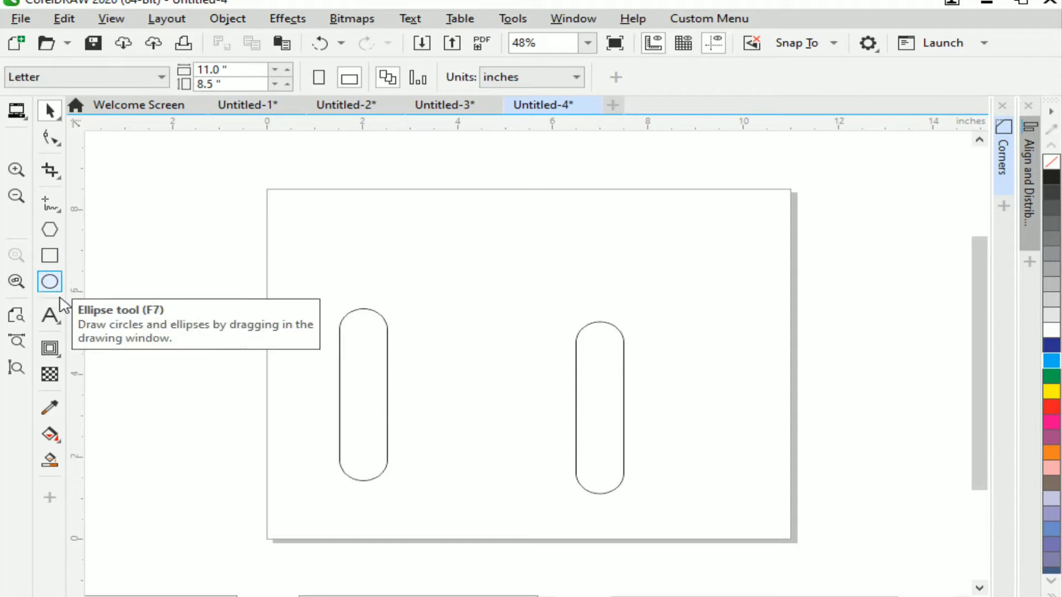
Draw a three-sided polygon about 3.85 by 3.34 inches and place it upside down between the two bars
left_click(58, 234)
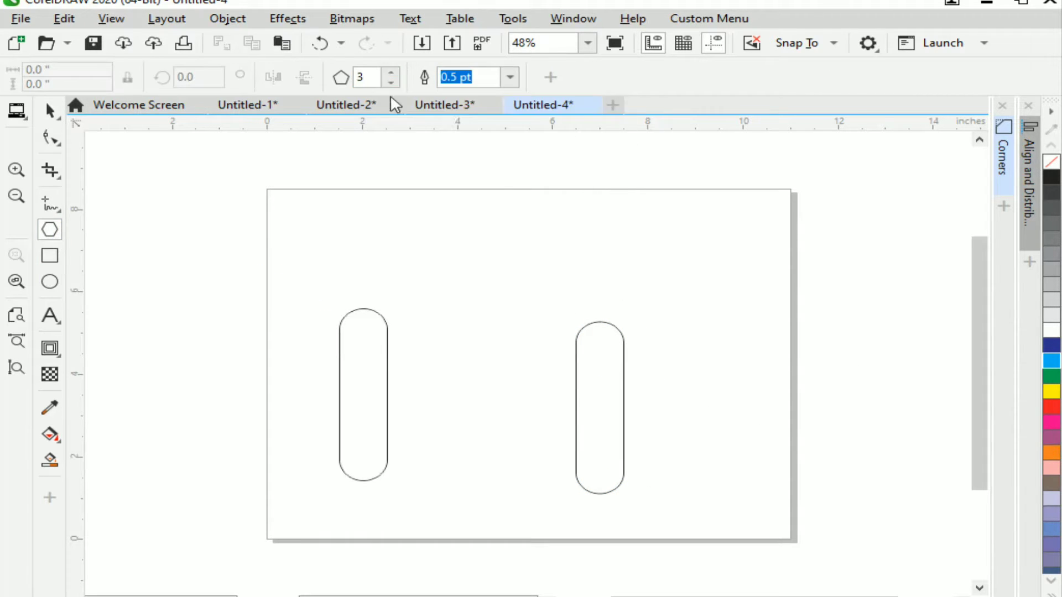
left_click_drag(460, 269, 542, 359)
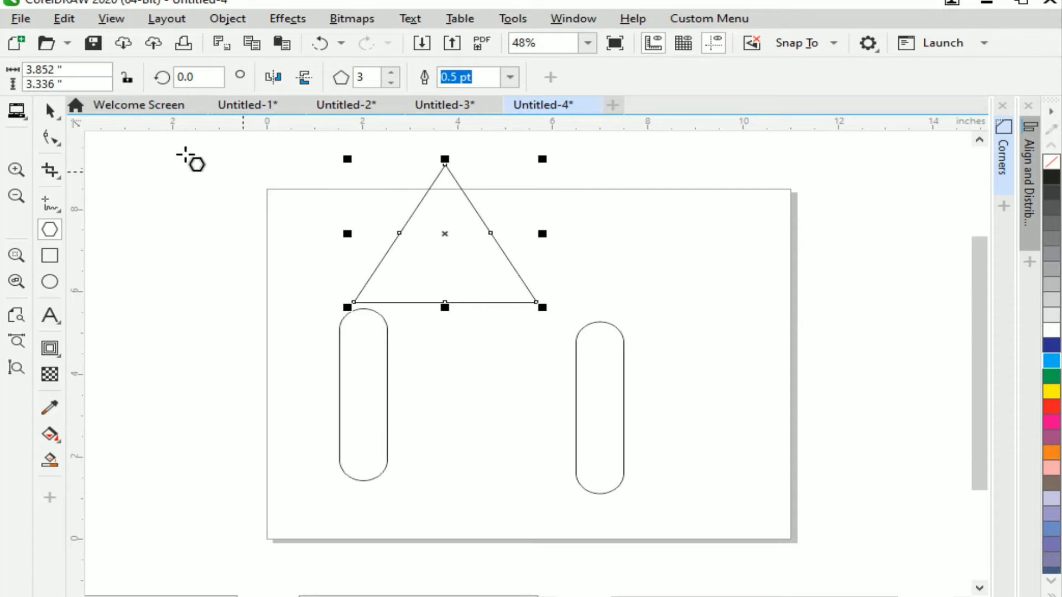
left_click_drag(444, 165, 509, 338)
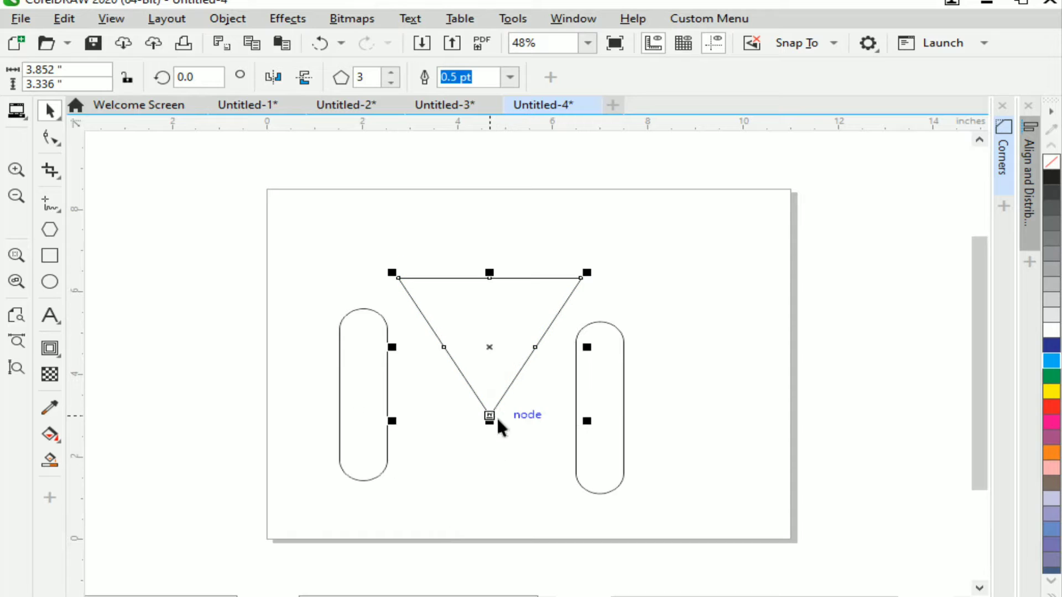
Show the Corners docker and fillet the inverted triangle's corners with a 0.32 inch radius
left_click(589, 19)
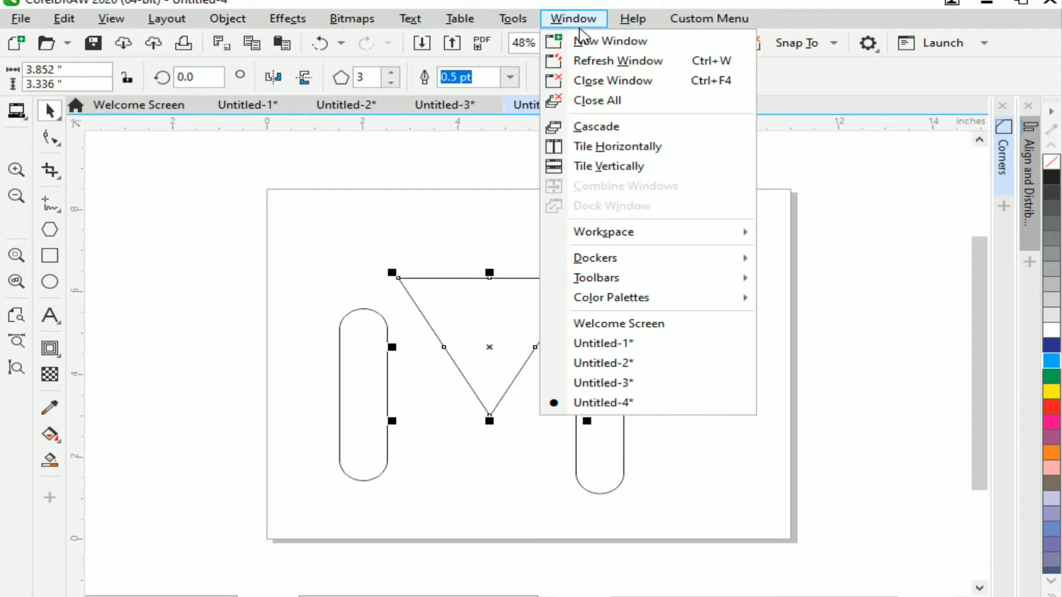
mouse_move(595, 260)
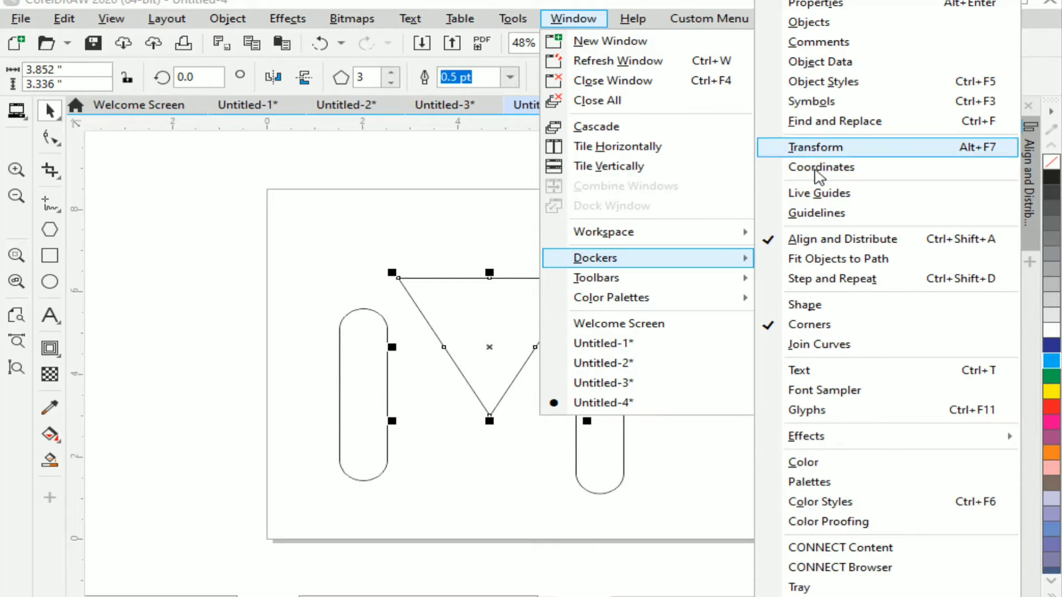
left_click(829, 167)
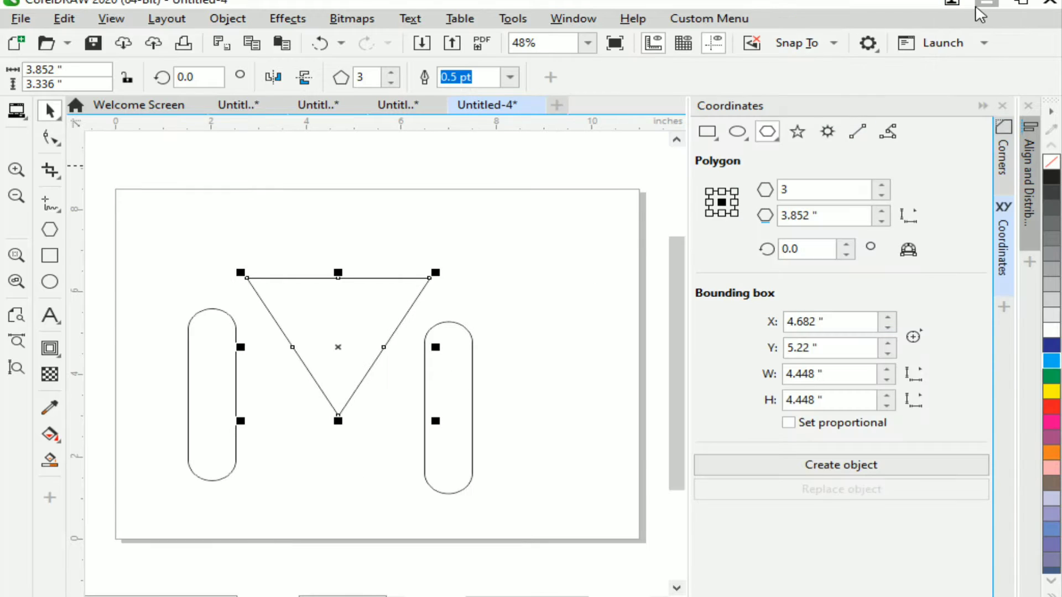
left_click(1002, 152)
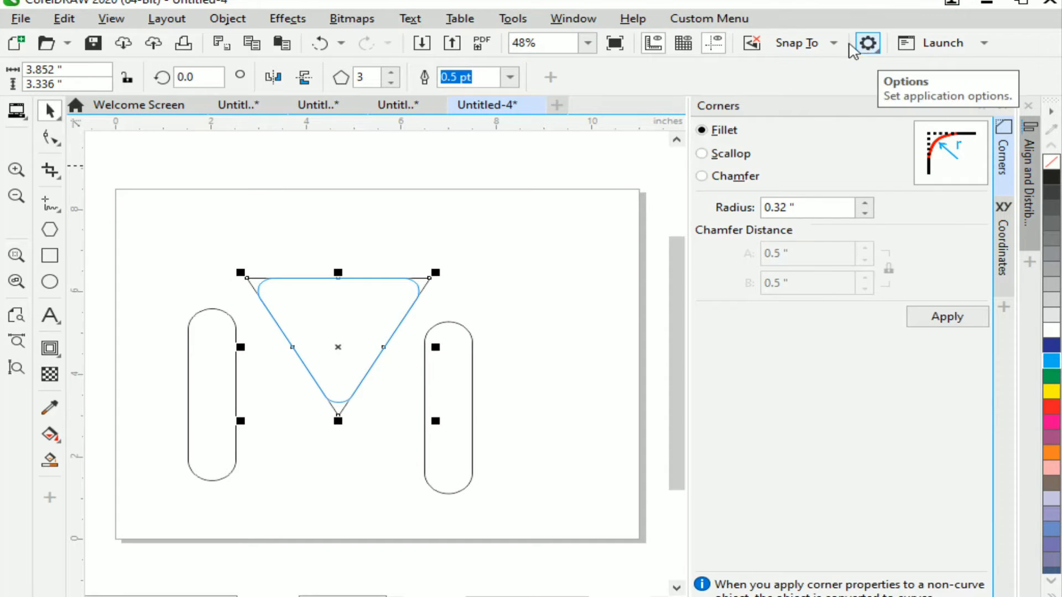
left_click(556, 22)
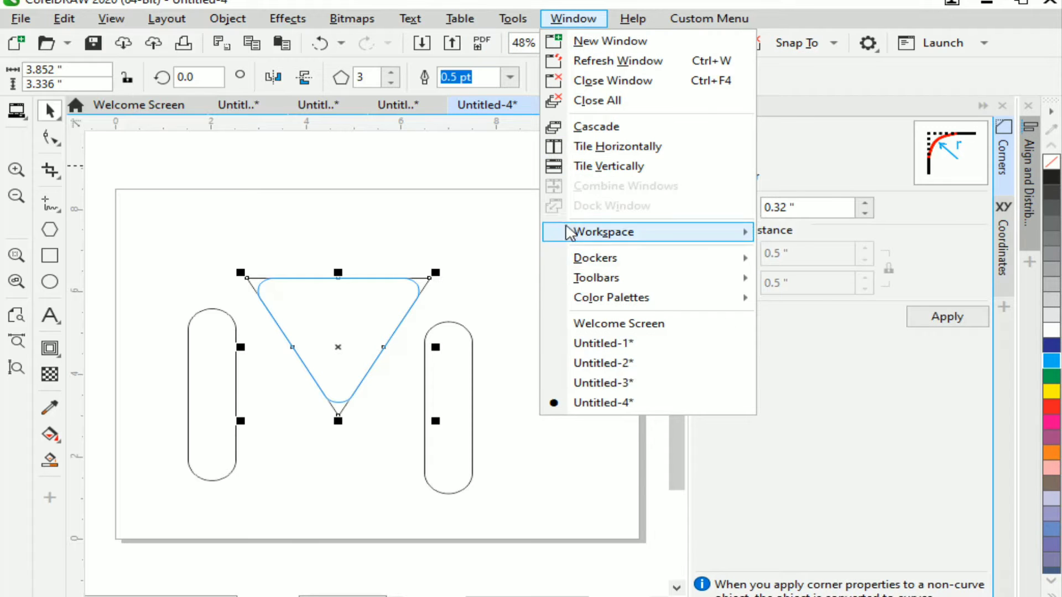
mouse_move(594, 257)
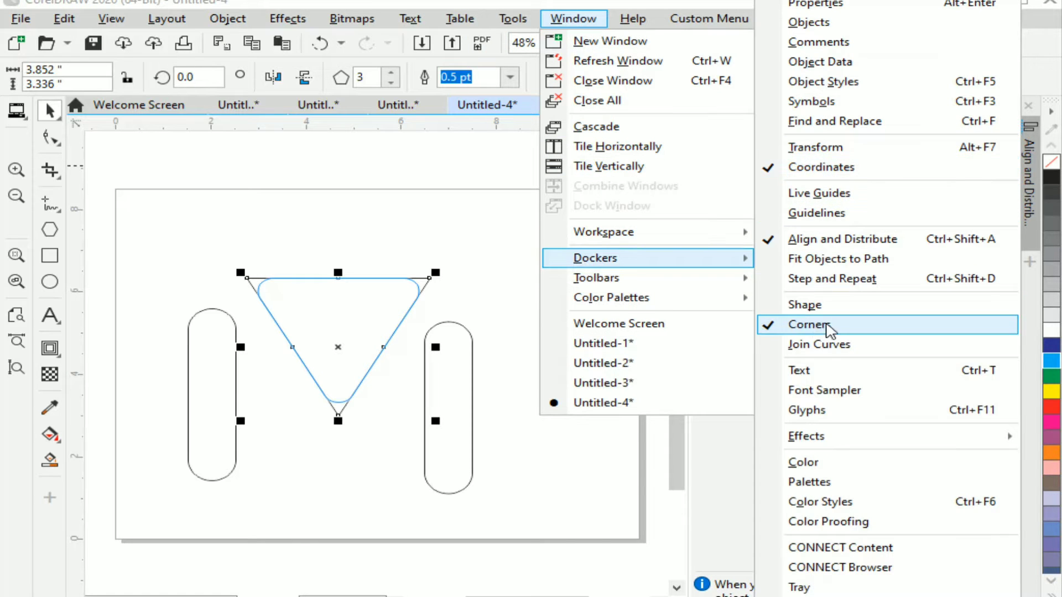
left_click(646, 3)
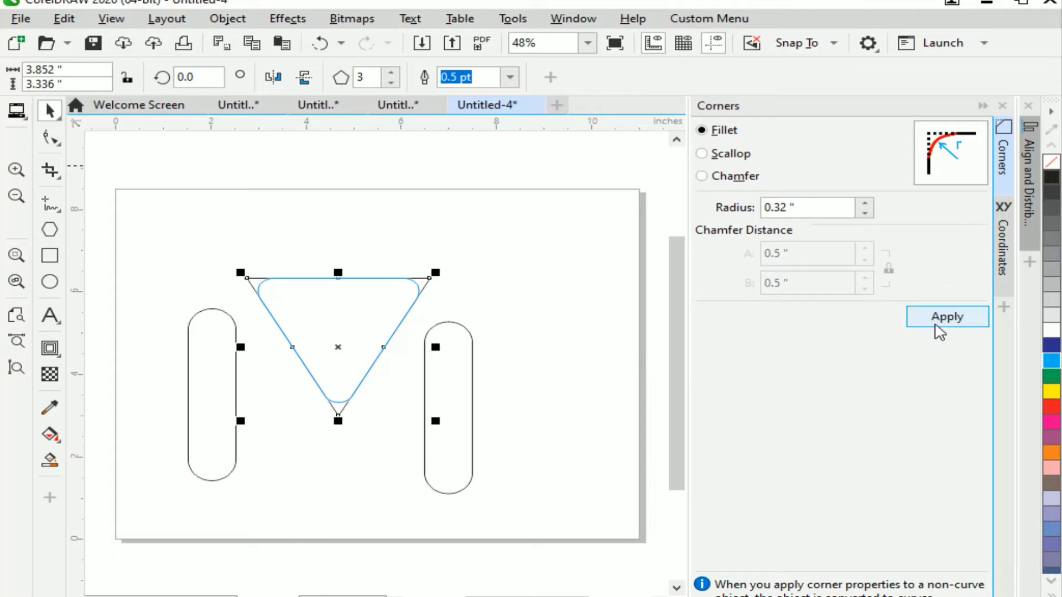
left_click(938, 330)
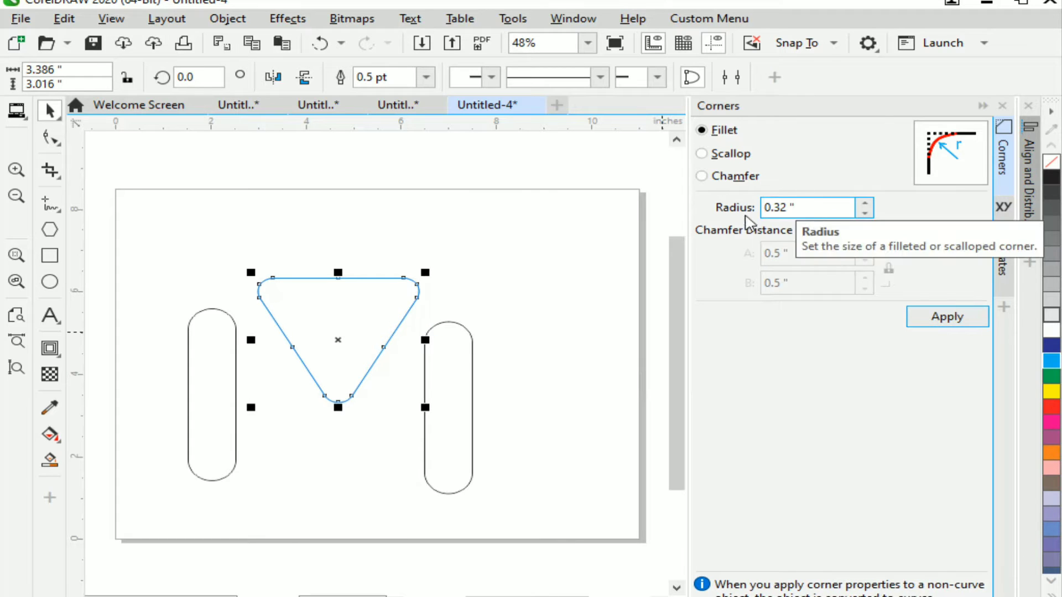
left_click_drag(339, 287, 316, 322)
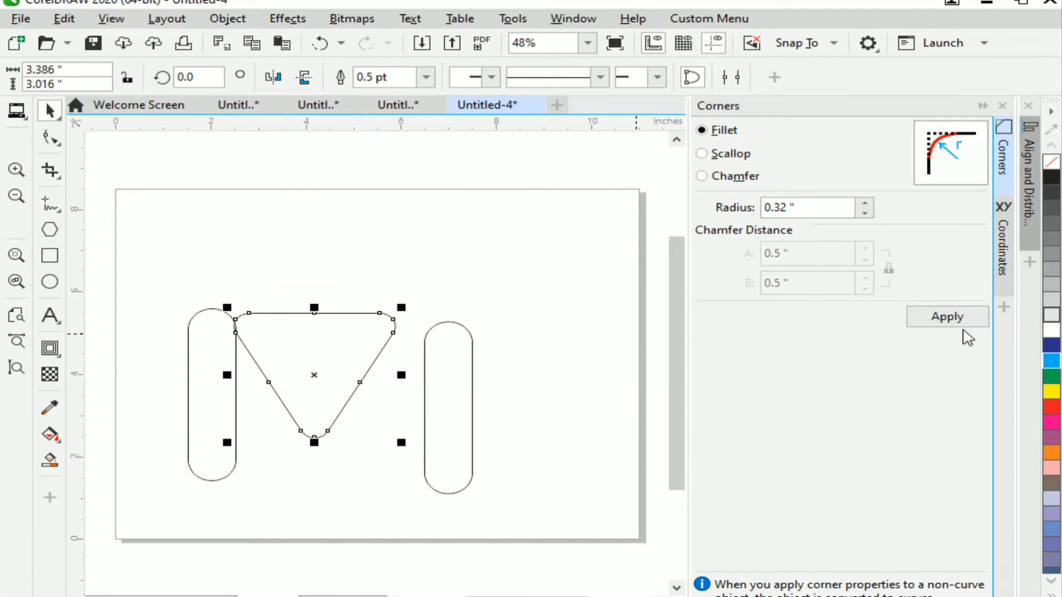
left_click(446, 343)
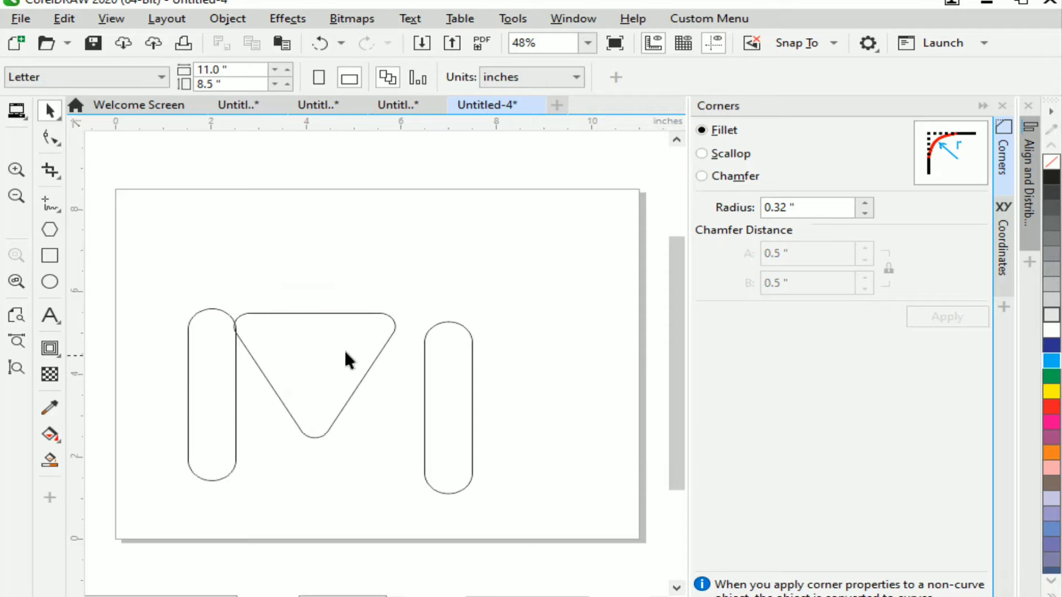
key("ctrl+z")
Resize the rounded triangle to about 4.01 by 2.53 inches and position it as the middle of an M shape
left_click_drag(355, 398, 355, 363)
left_click(522, 356)
mouse_move(355, 321)
left_mouse_down()
mouse_move(332, 405)
mouse_move(350, 324)
left_mouse_up()
left_click_drag(418, 278, 314, 254)
Align the right bar's rounded top with the triangle's upper-right corner, nudging the bar slightly to the right
left_click(451, 349)
left_click(453, 323)
scroll(476, 277, "up", 2)
key("Right")
key("Right")
key("Right")
key("Right")
key("Right")
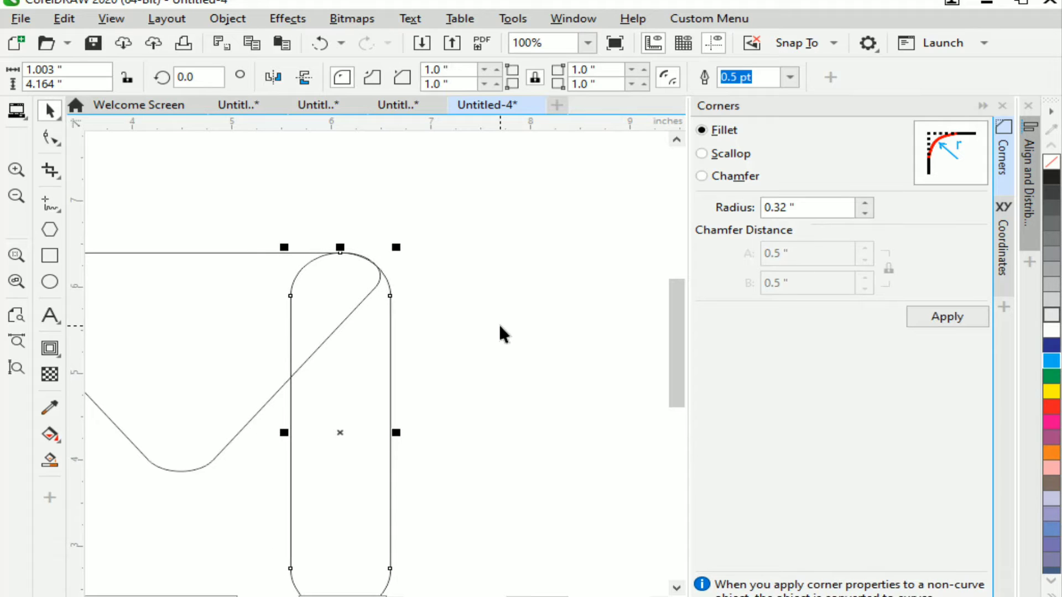
key("Right")
key("Escape")
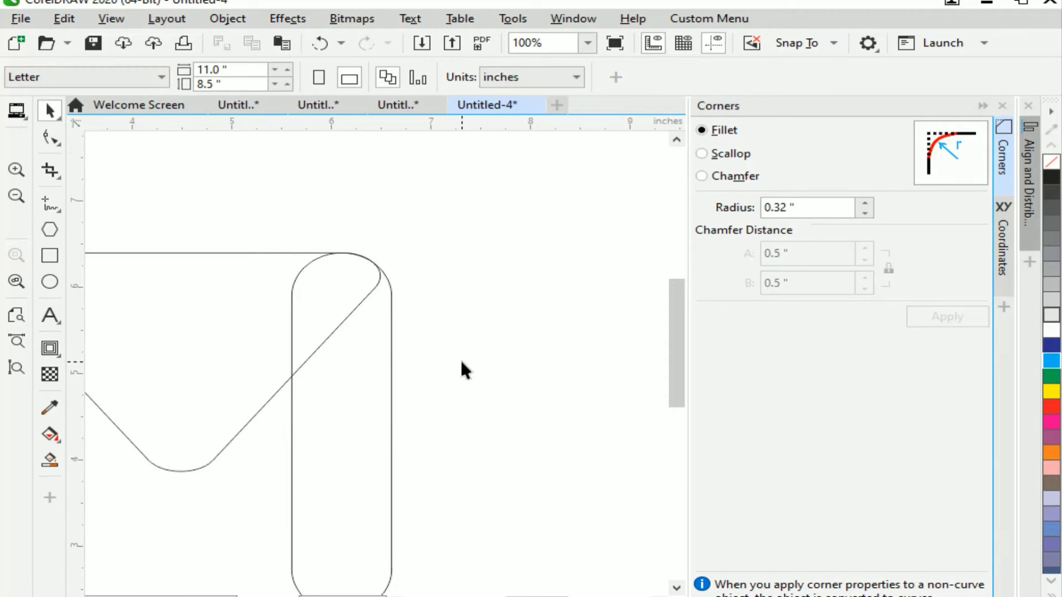
Move the left bar over the triangle's upper-left corner so their top edges align
scroll(460, 358, "down", 1)
left_click_drag(198, 343, 239, 308)
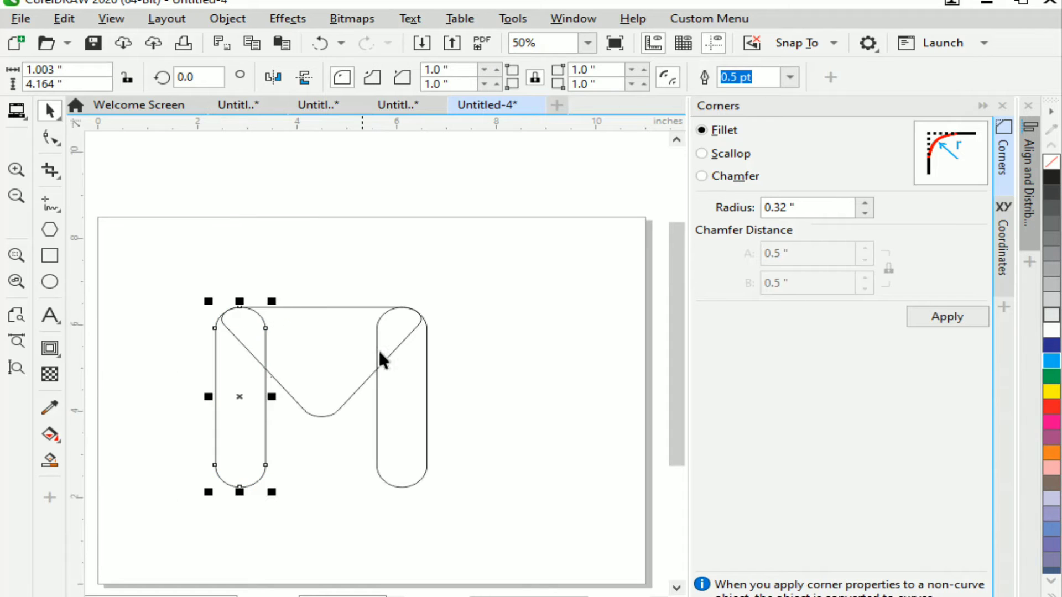
left_click(563, 370)
Apply a vertical linear gradient to the left bar and color both of its end nodes red
left_click(245, 432)
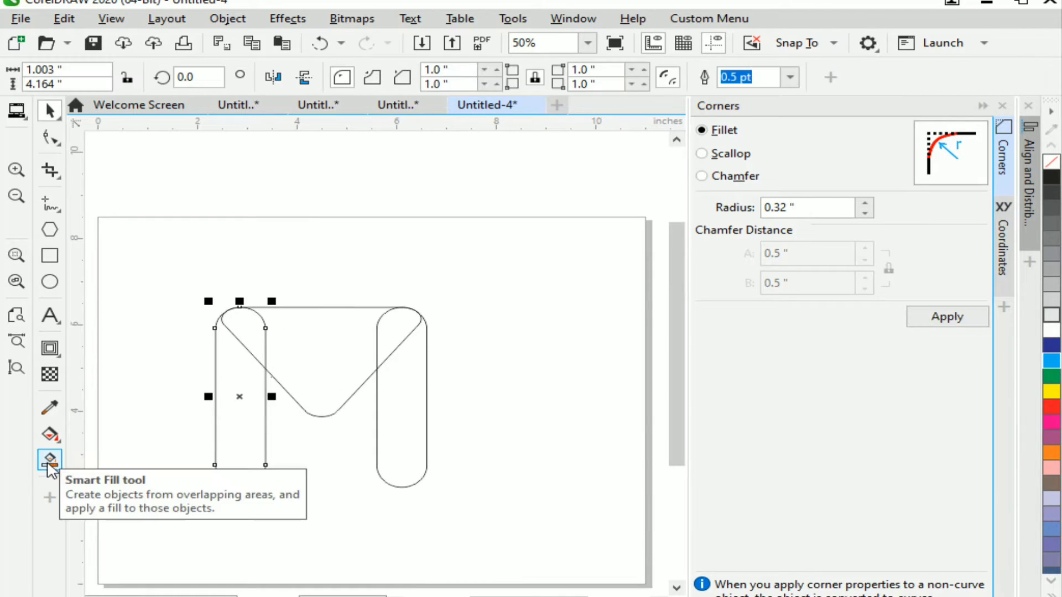
left_click(50, 434)
left_click_drag(240, 292, 238, 500)
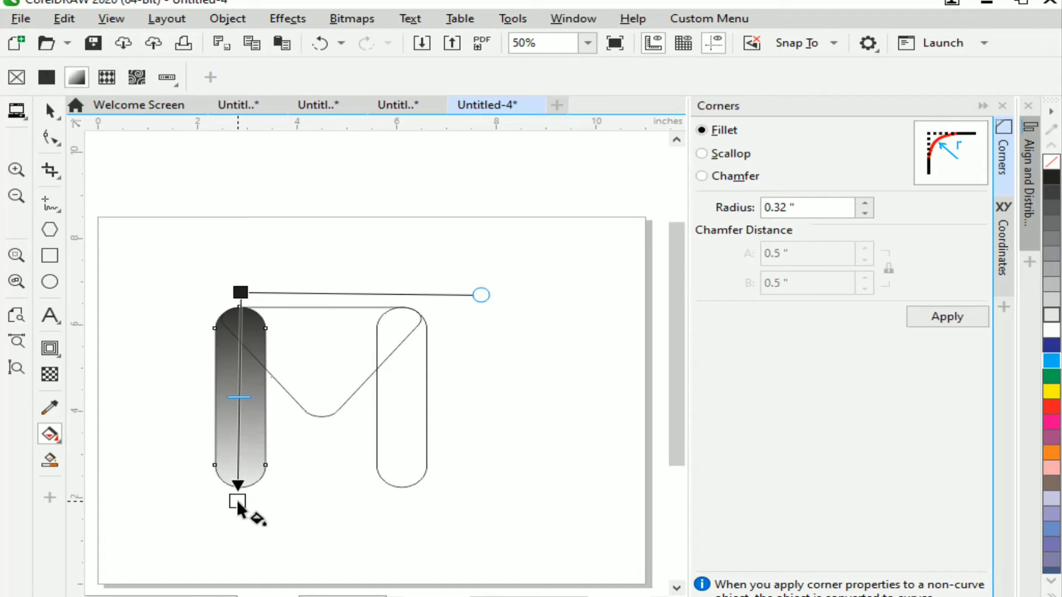
left_click_drag(1051, 406, 241, 292)
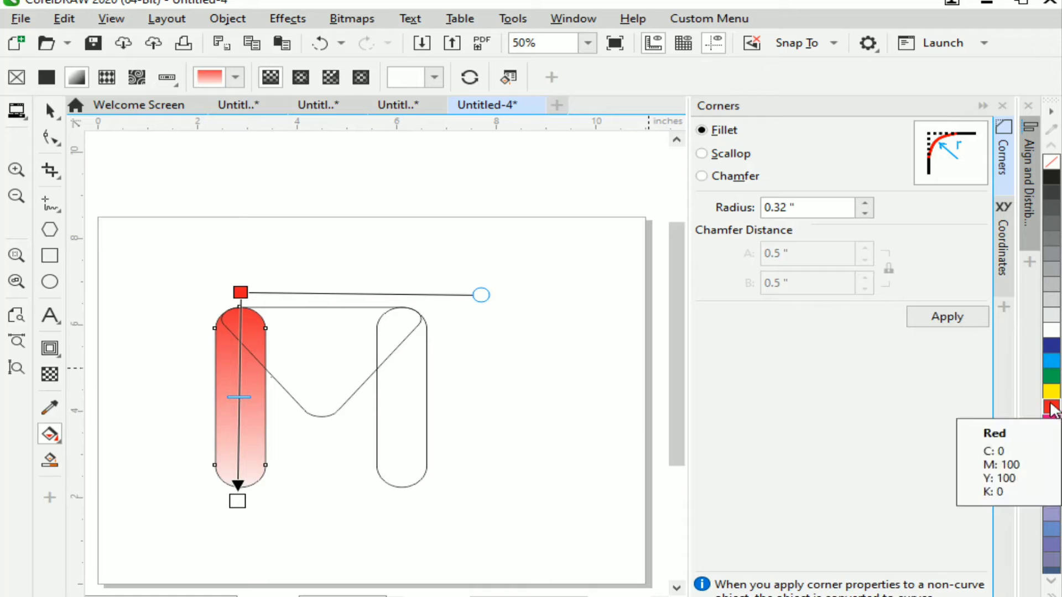
left_click_drag(1051, 407, 237, 501)
Darken the left bar's top gradient color to C 0, M 100, Y 100, K 38
left_click(240, 292)
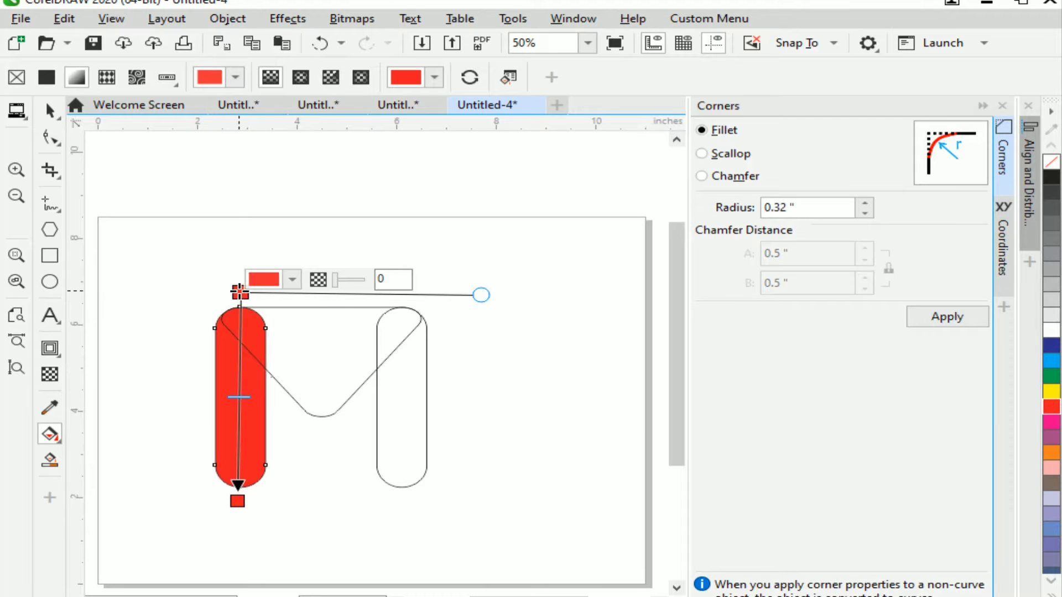
left_click(292, 280)
left_click(297, 316)
left_click(350, 445)
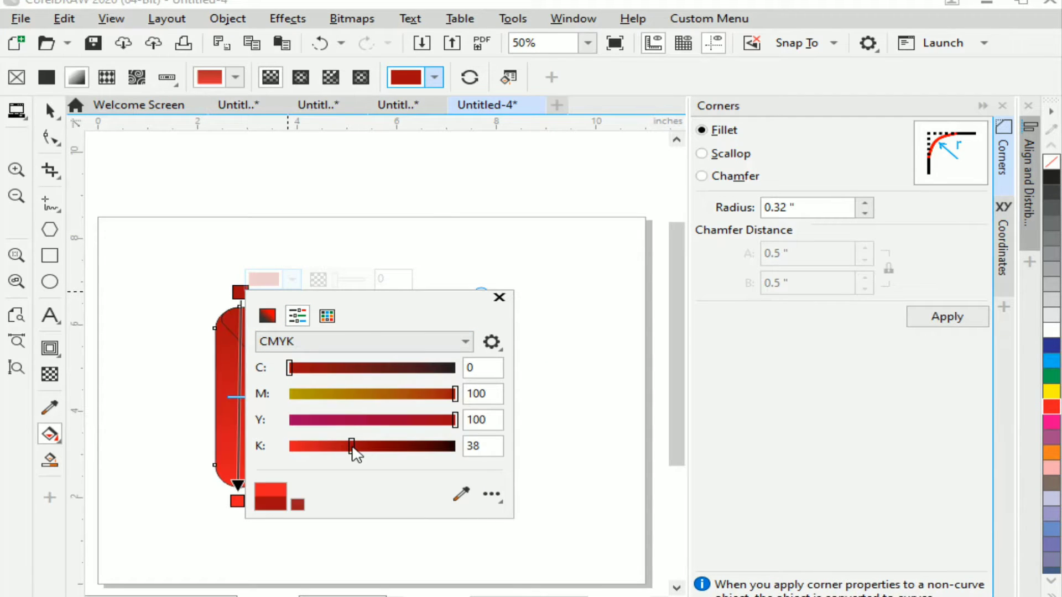
left_click(499, 297)
Pull both gradient end nodes onto the left bar's ends and set the lower node to orange
left_click_drag(240, 292, 239, 306)
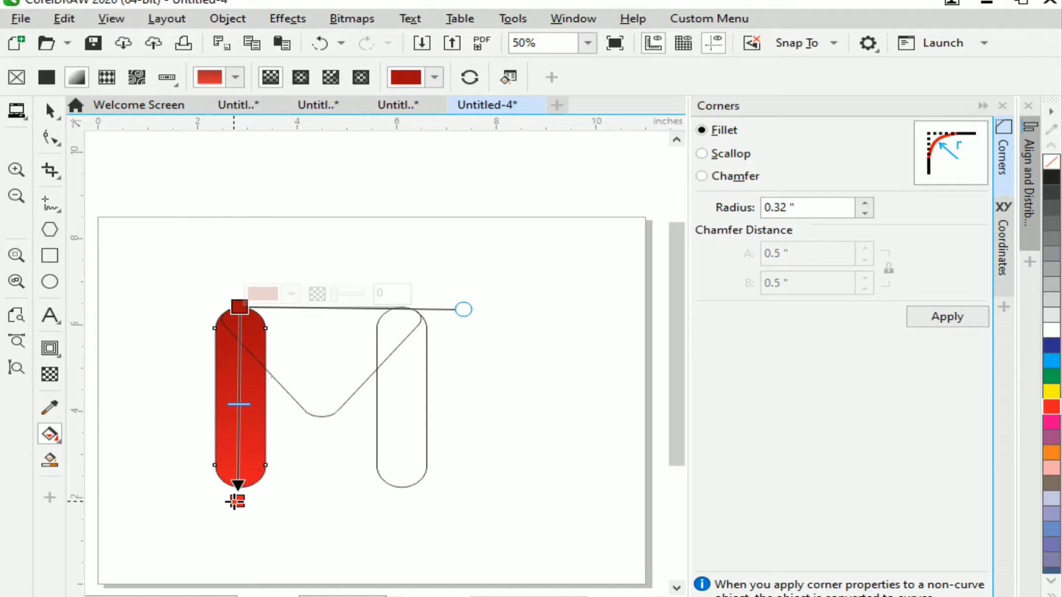
left_click_drag(237, 501, 239, 476)
left_click_drag(1051, 453, 245, 484)
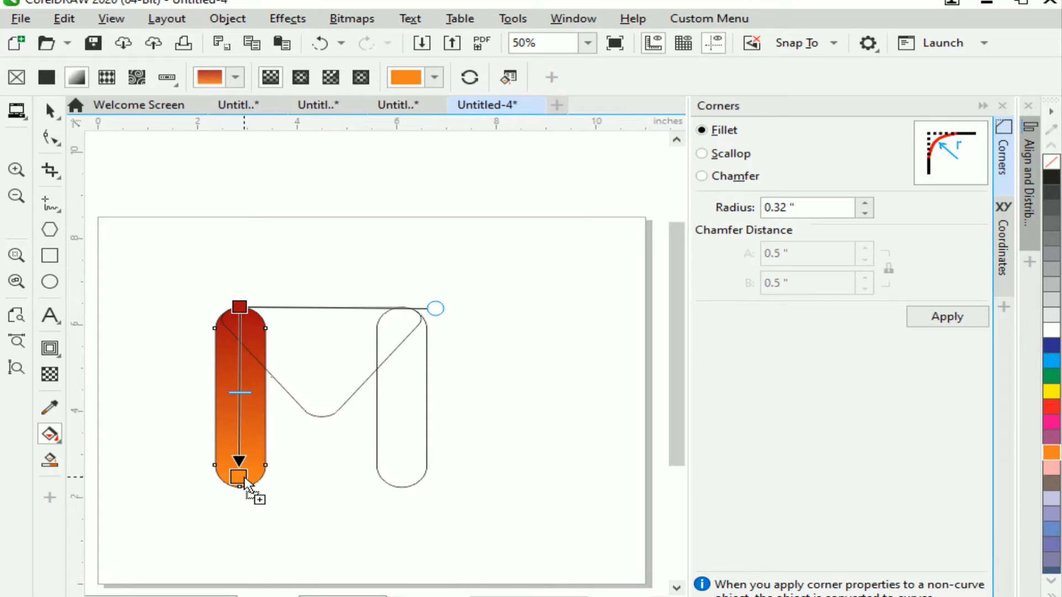
Give the right bar a vertical linear gradient running from red at its top to orange at its bottom
left_click(393, 390)
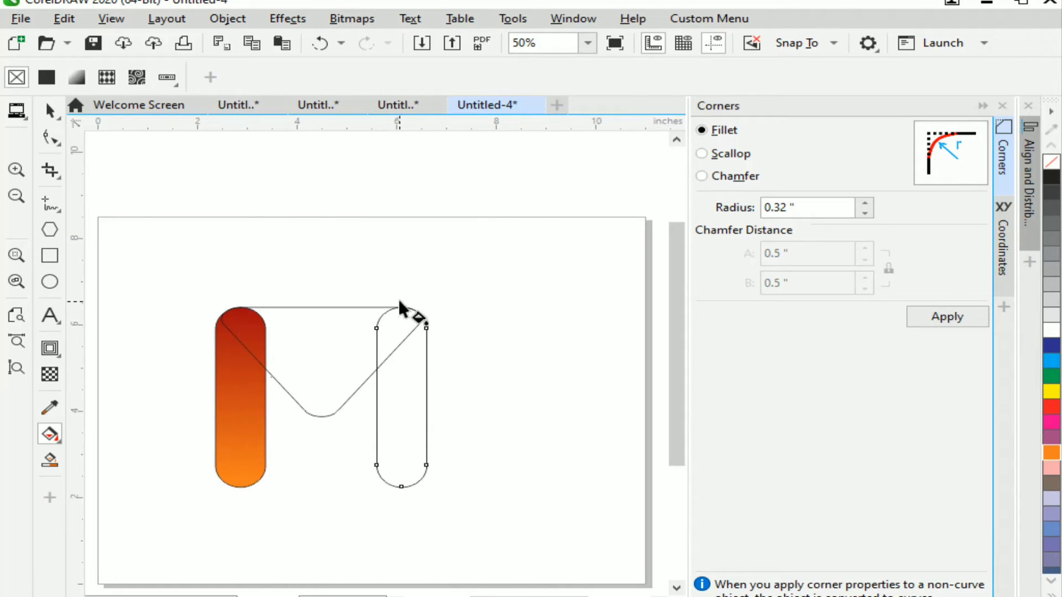
left_click_drag(401, 307, 402, 486)
left_click_drag(1050, 407, 690, 340)
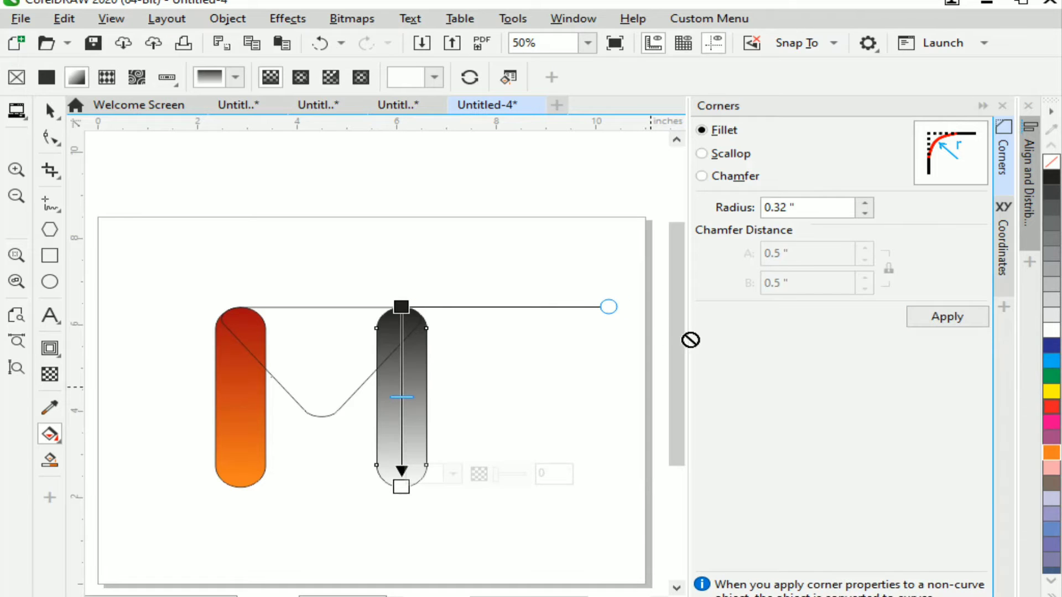
left_click_drag(402, 307, 402, 307)
left_click_drag(1050, 452, 402, 486)
Darken the right bar's top gradient color to C 0, M 100, Y 100, K 34 and deselect the bar
left_click(401, 307)
left_click(453, 293)
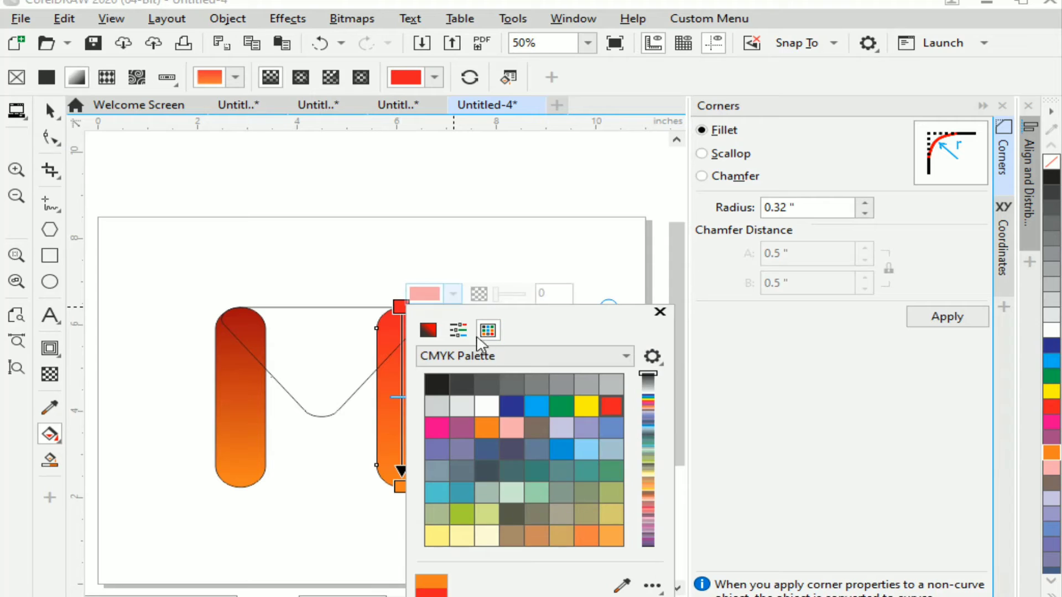
left_click(458, 330)
left_click(501, 460)
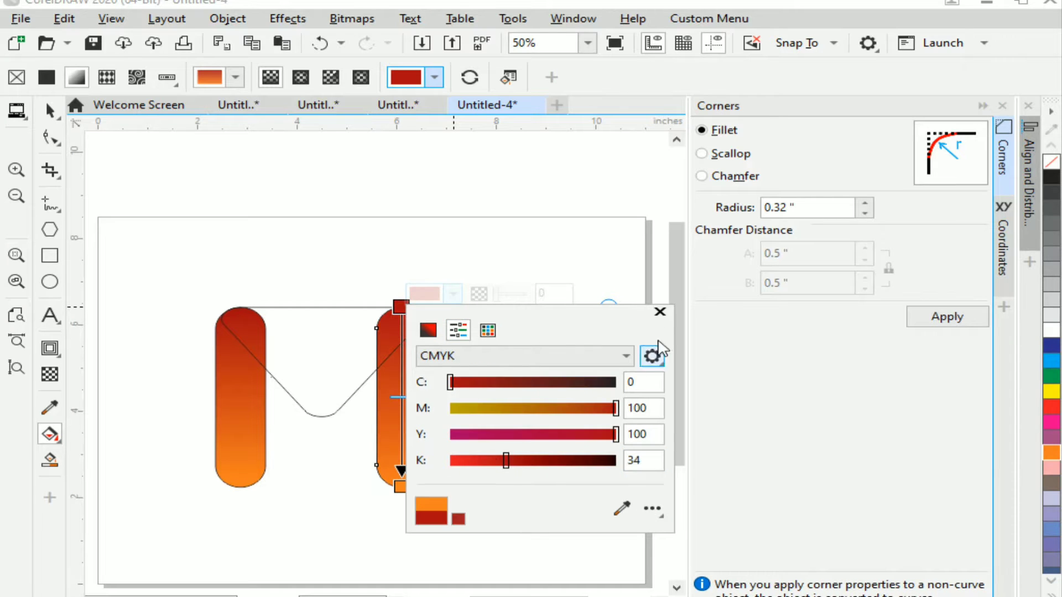
left_click(660, 312)
key("space")
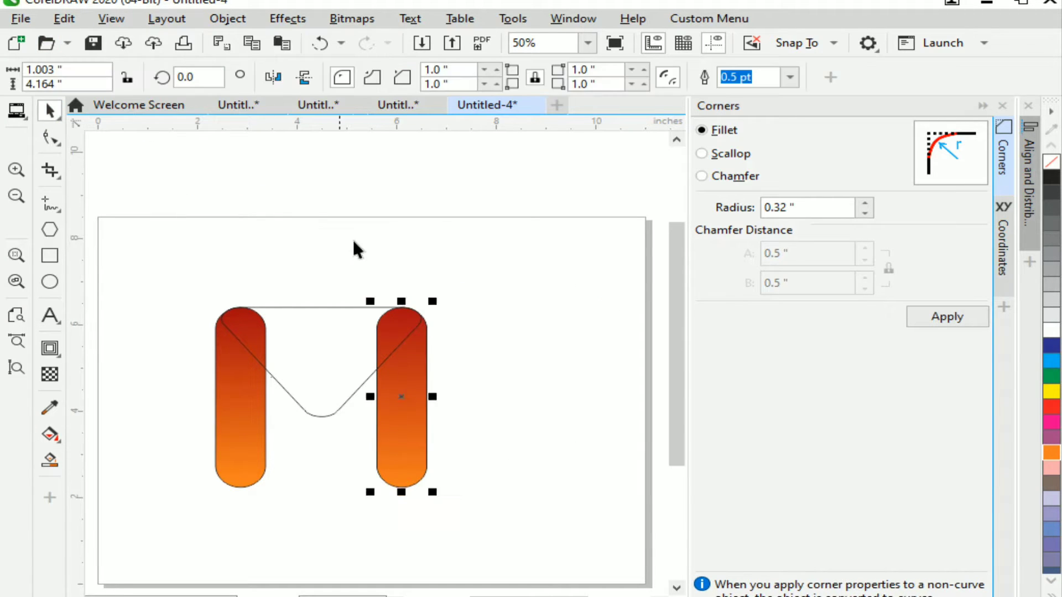
left_click(353, 238)
Fill the rounded triangle with cyan and run a vertical linear gradient from its top edge to its lower tip
left_click(334, 382)
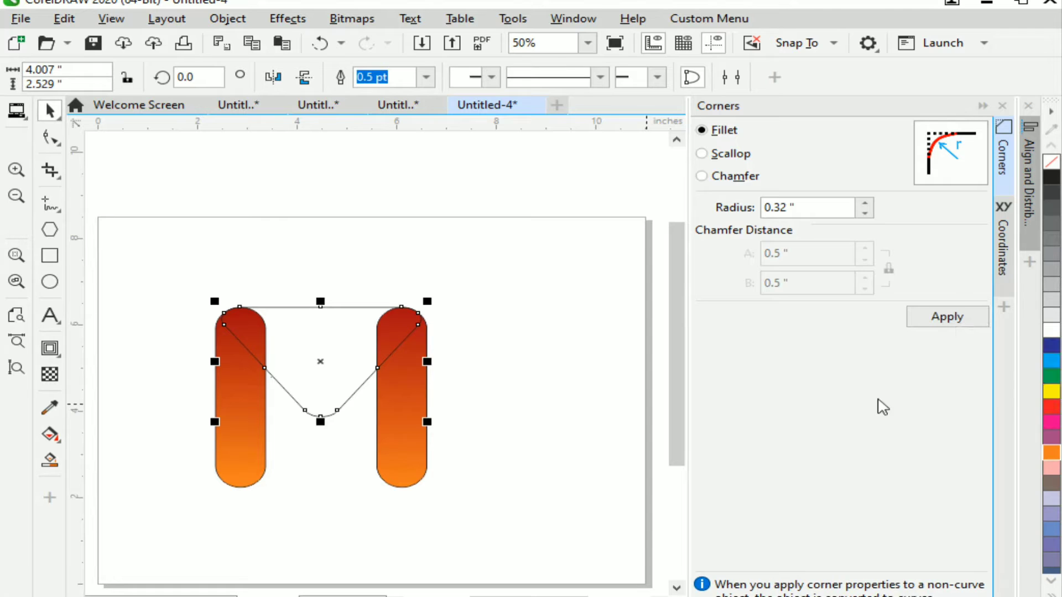
left_click(1050, 362)
left_click(50, 434)
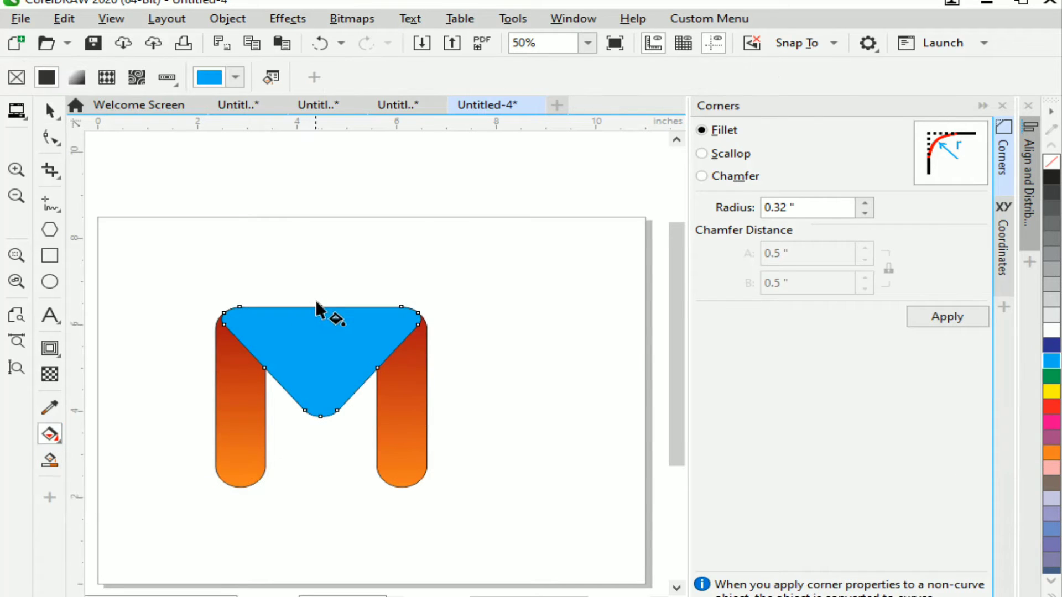
left_click_drag(320, 306, 376, 420)
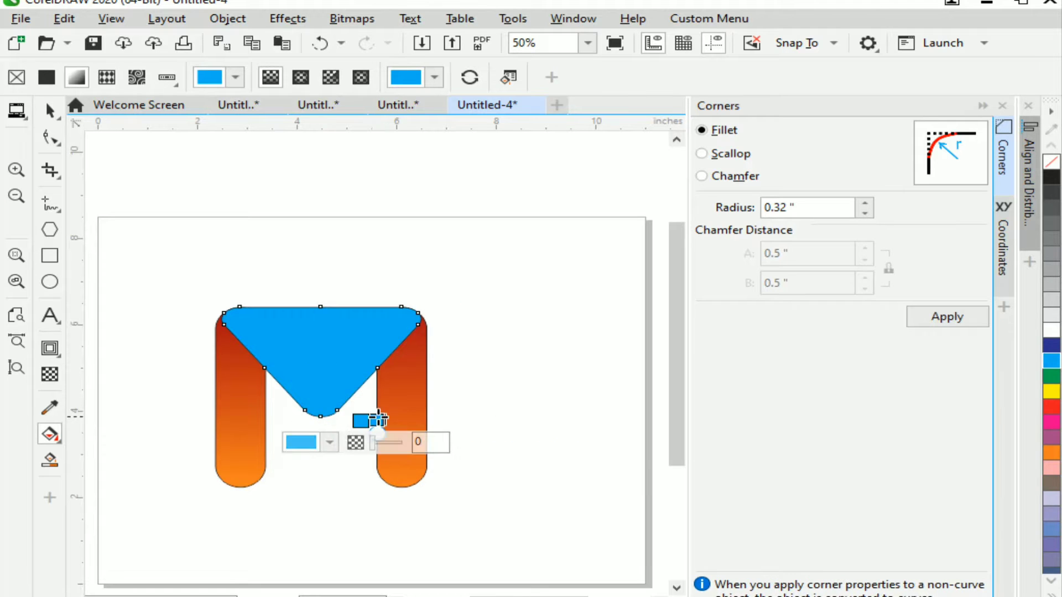
left_click_drag(320, 306, 327, 421)
Darken the triangle's lower gradient color to C 100, M 0, Y 0, K 26
left_click(372, 403)
left_click(377, 113)
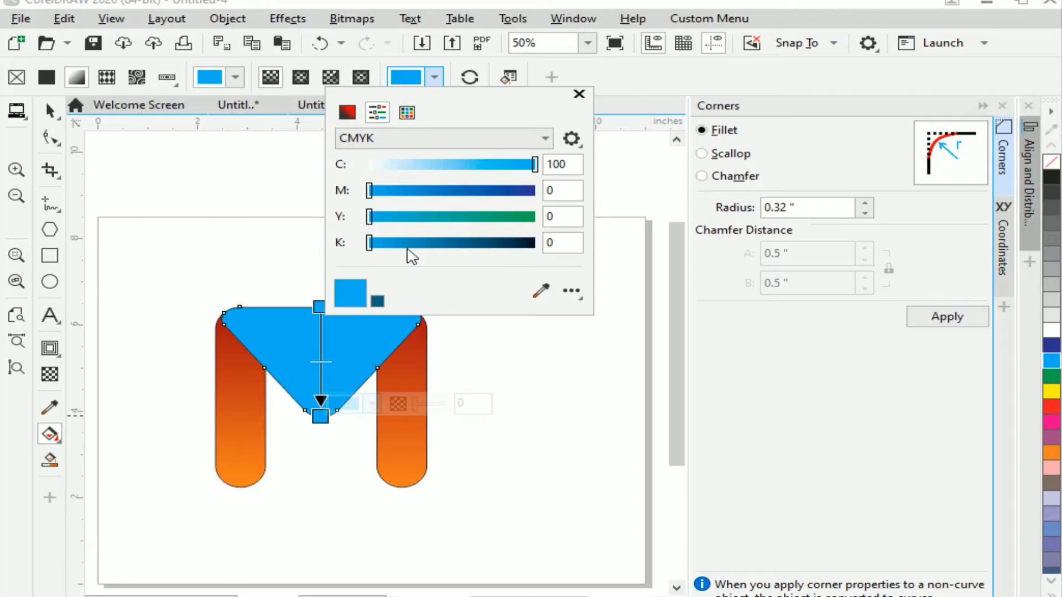
left_click(412, 242)
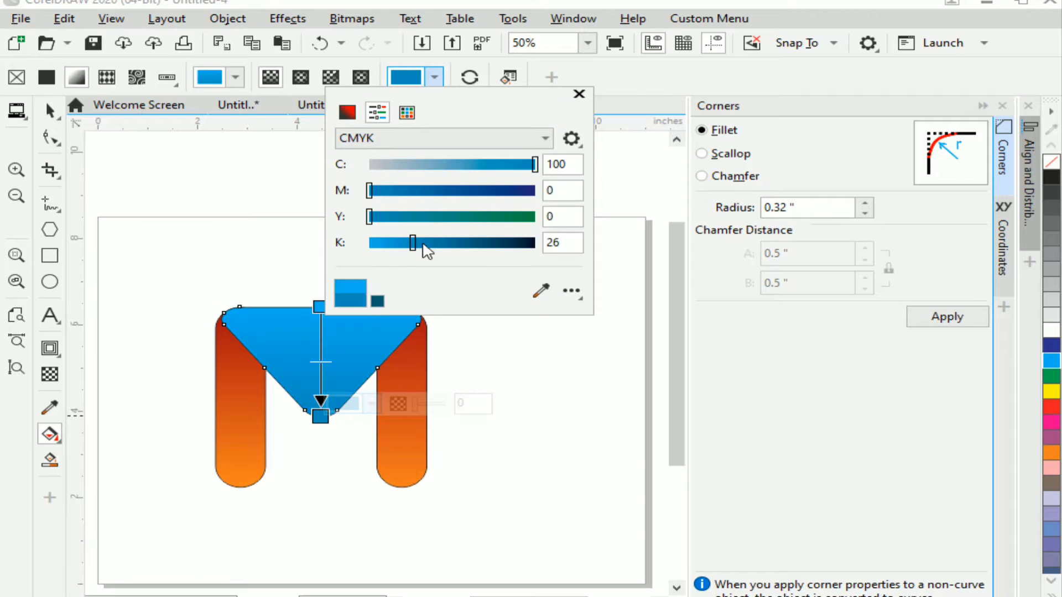
left_click(578, 94)
Remove the outlines from both bars and the triangle together, leaving nothing selected
left_click(48, 111)
left_click_drag(173, 246, 468, 550)
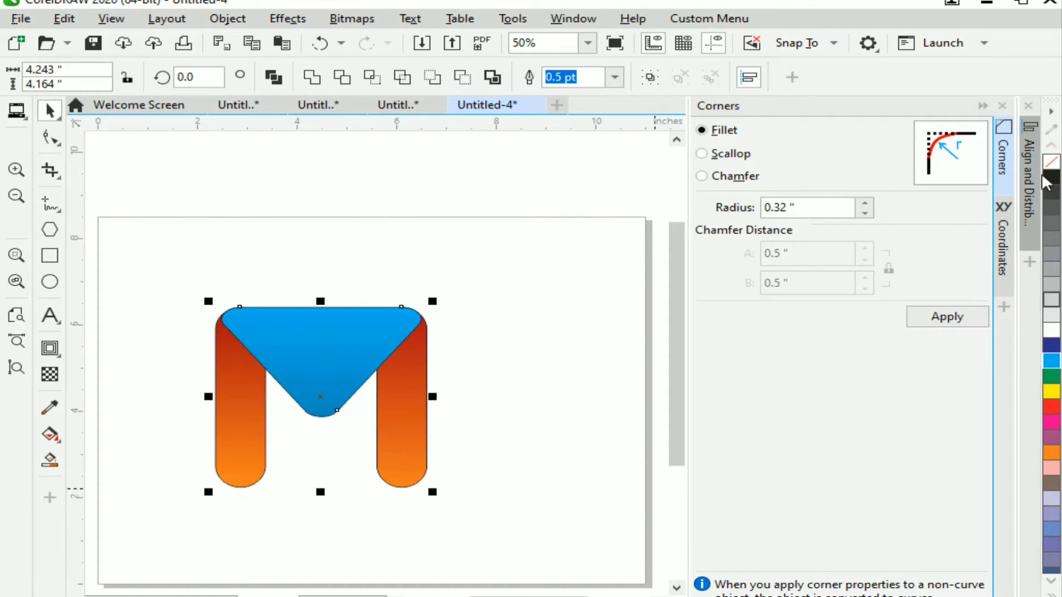
left_click(563, 301)
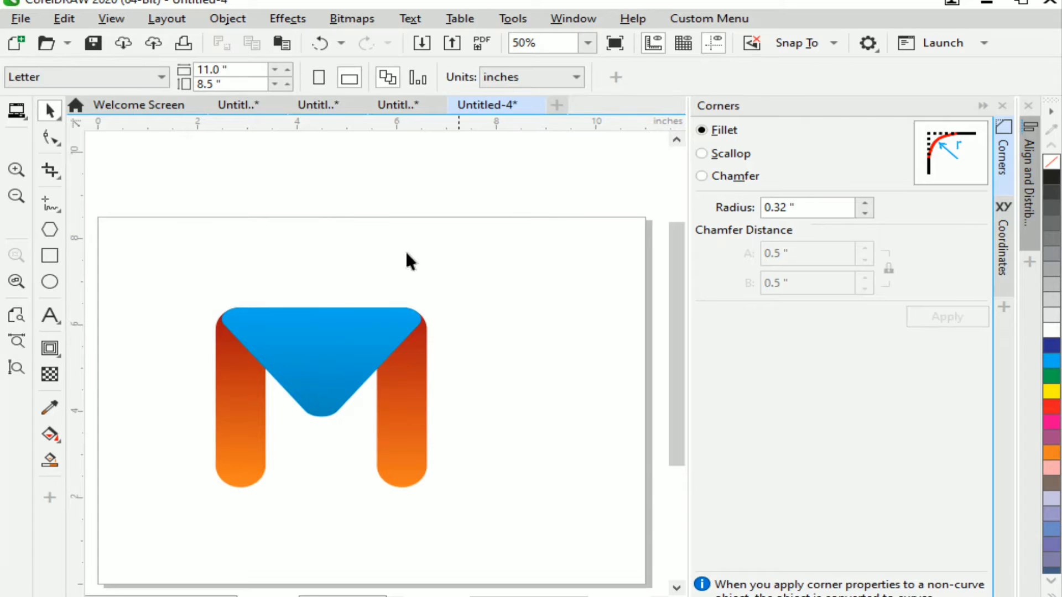
Draw a straight diagonal line about 1.0 by 1.23 inches across the left bar, parallel to the triangle's slanted edge
left_click(51, 206)
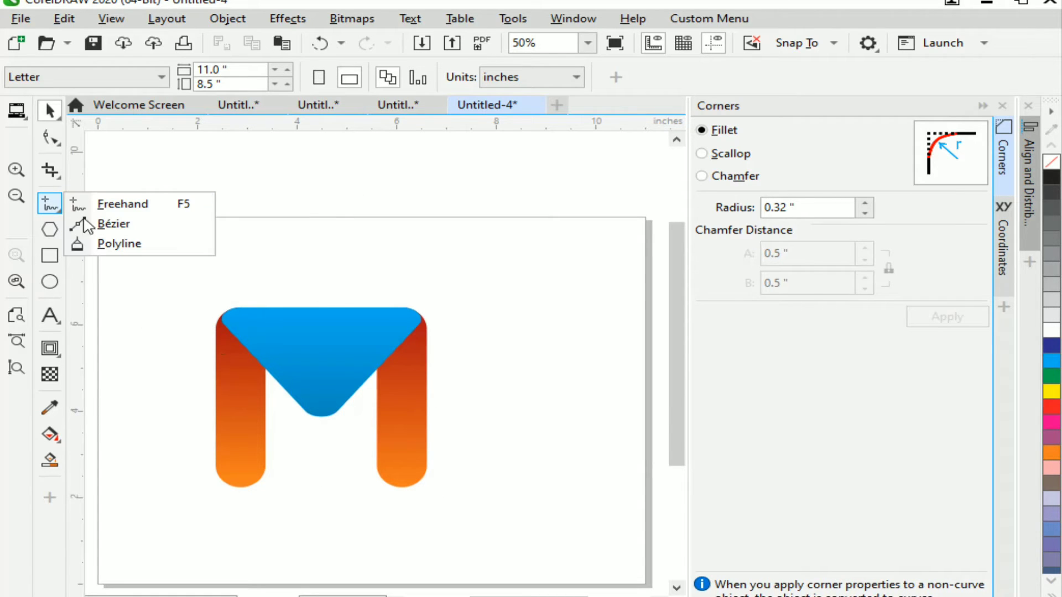
left_click(84, 204)
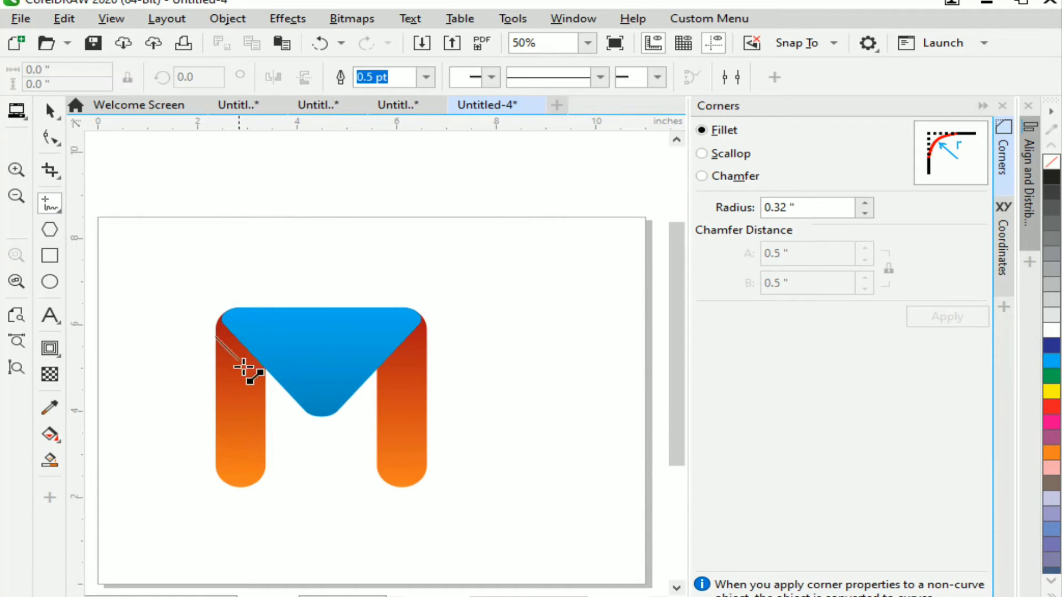
left_click(265, 389)
left_click(50, 111)
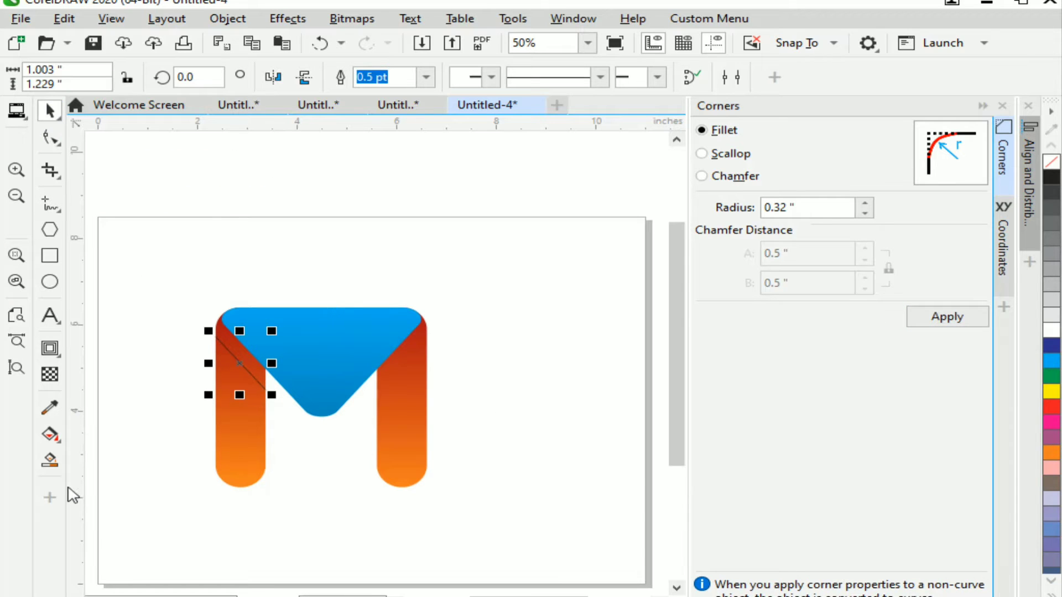
Create a Smart Fill shape between the diagonal line and the triangle on the left bar and color it black
left_click(49, 459)
left_click(256, 372)
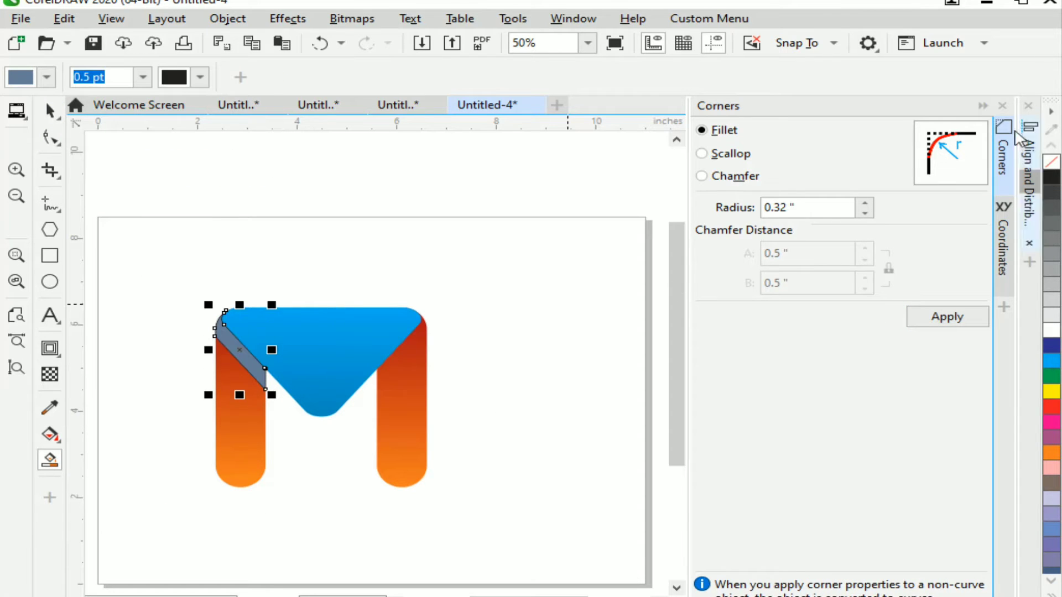
left_click(1051, 177)
Try a Gaussian Blur with a radius of 49.2 pixels on the black shape
scroll(326, 310, "up", 1)
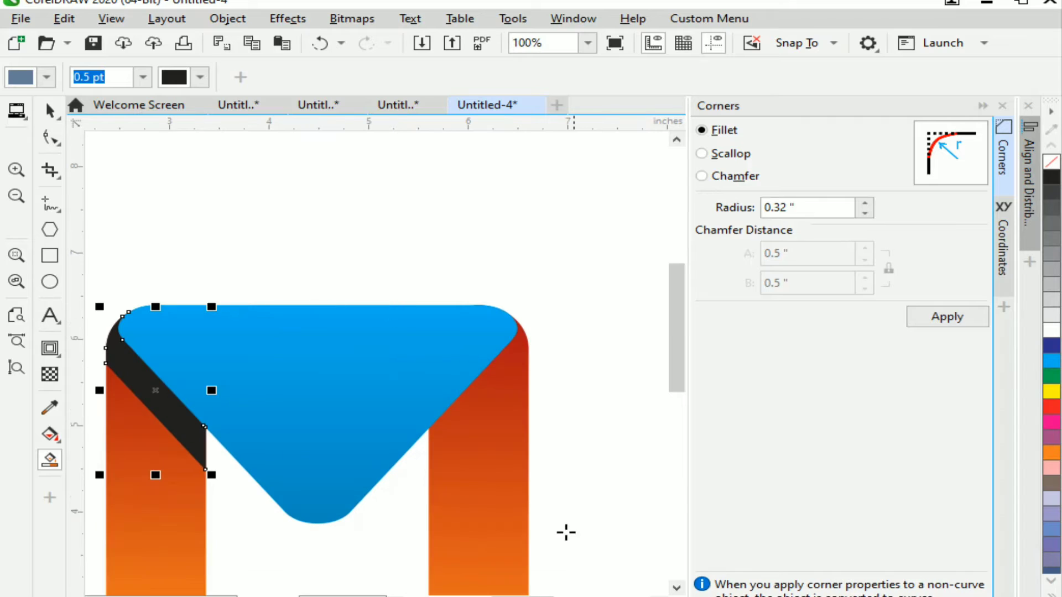
left_click_drag(539, 596, 523, 596)
left_click(292, 22)
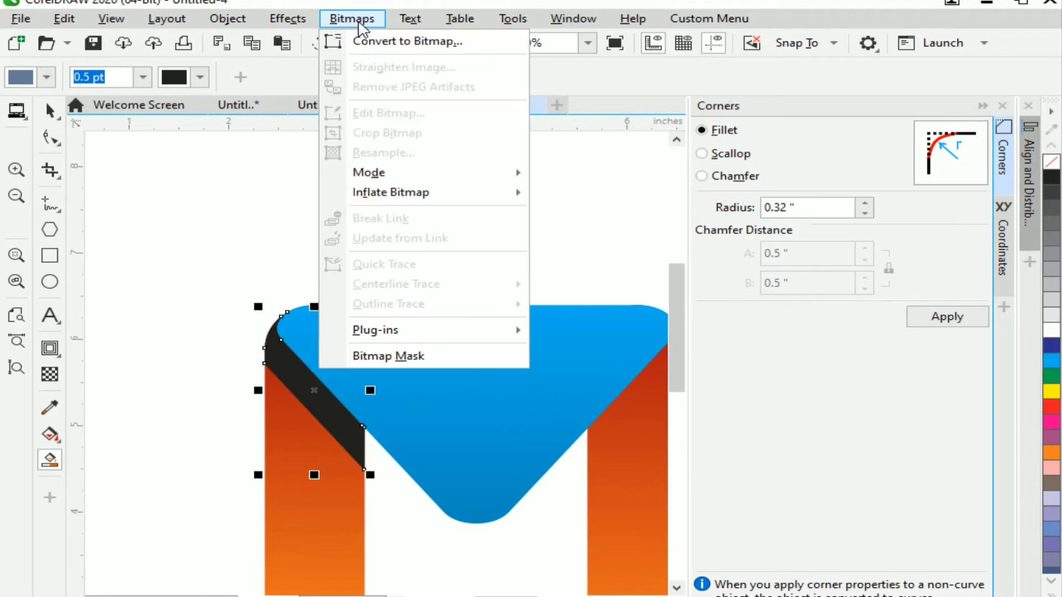
mouse_move(365, 3)
left_click(335, 17)
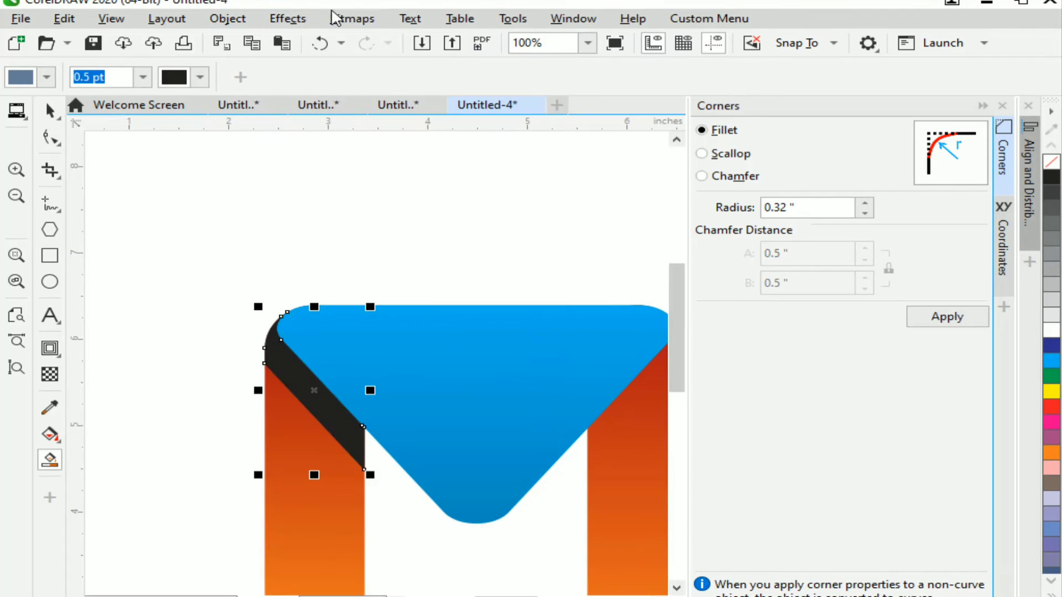
left_click(307, 21)
mouse_move(333, 129)
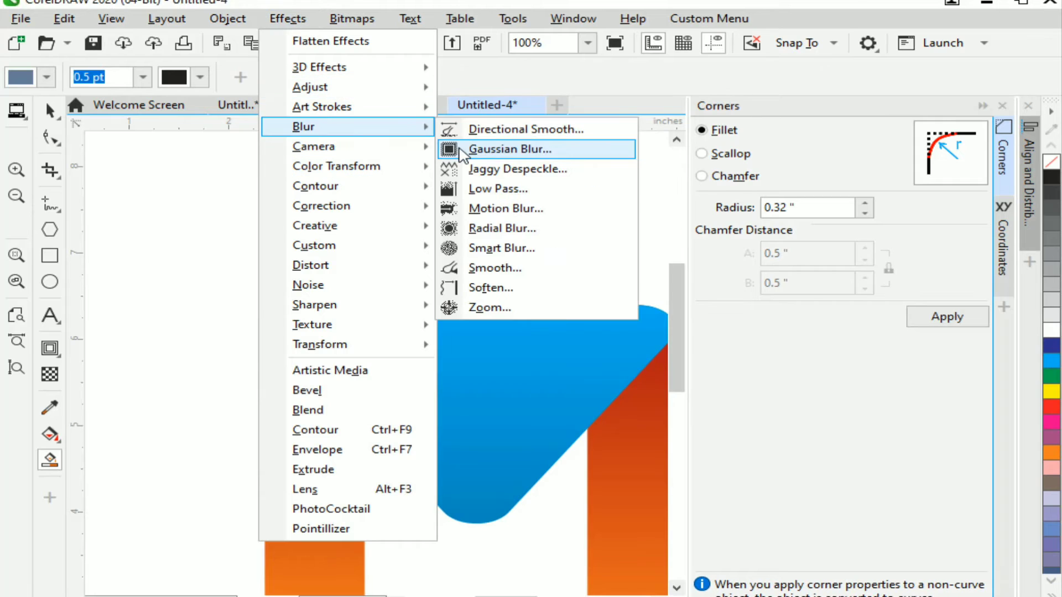
left_click(451, 149)
left_click(512, 311)
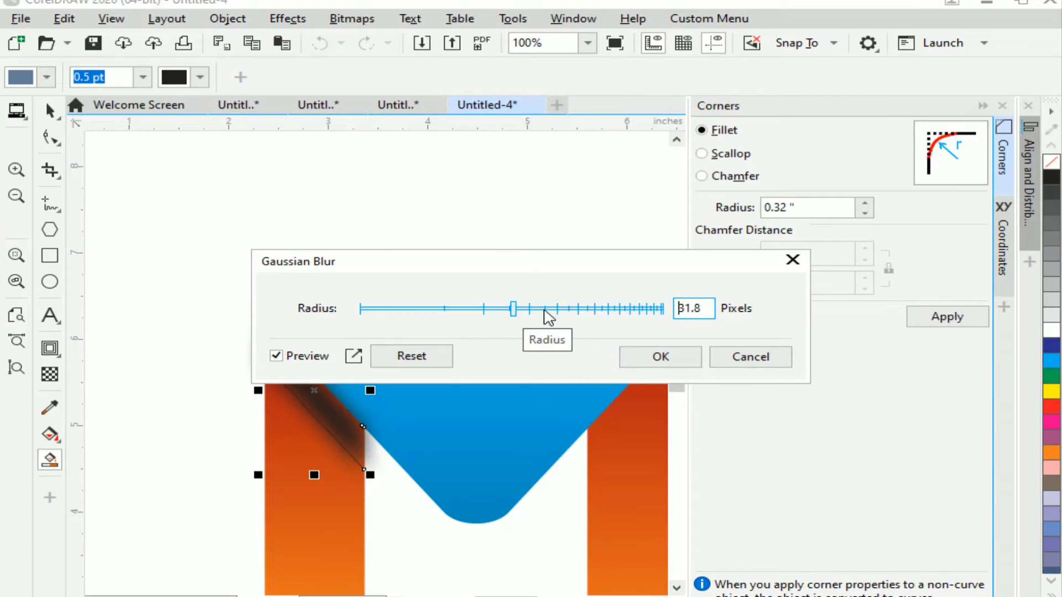
left_click(544, 310)
left_click(634, 357)
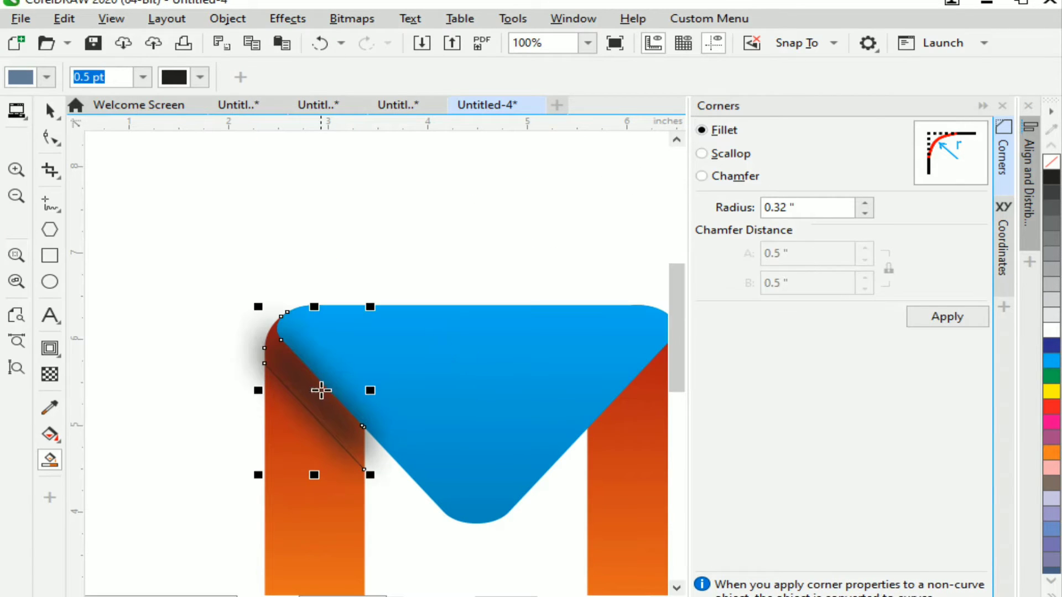
Try moving one blurred shadow above the triangle and deleting the one remaining on the left bar
key("ctrl+z")
key("ctrl+z")
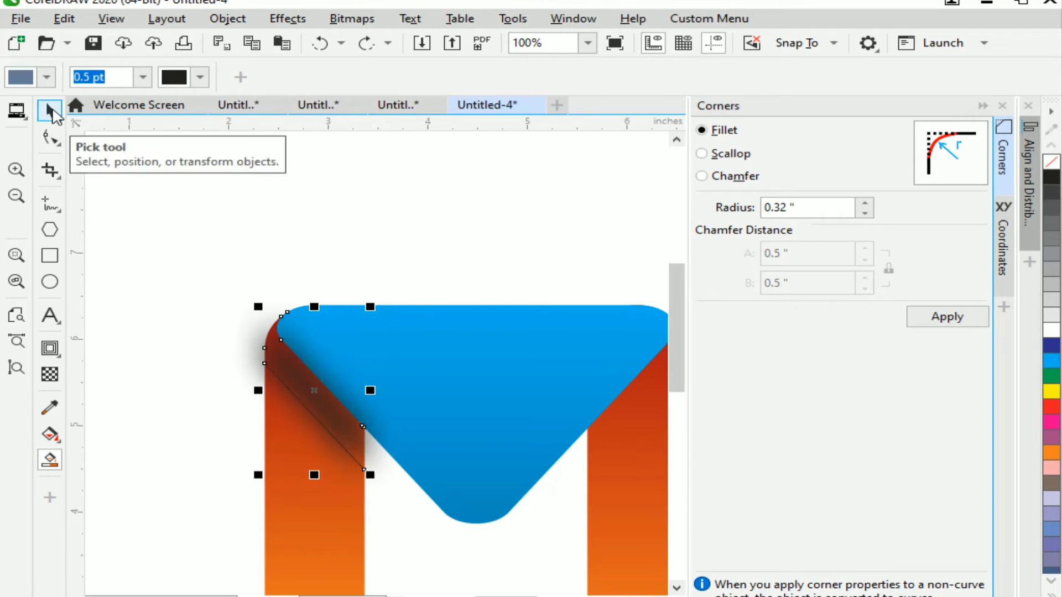
left_click(50, 111)
left_click_drag(308, 385, 521, 256)
left_click(362, 463)
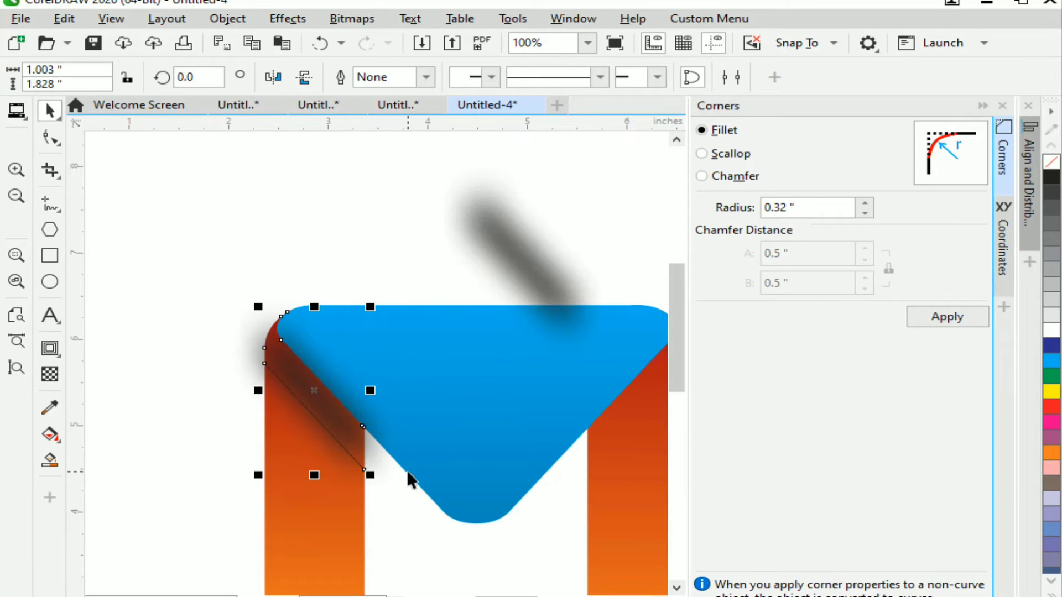
key("Delete")
left_click(347, 452)
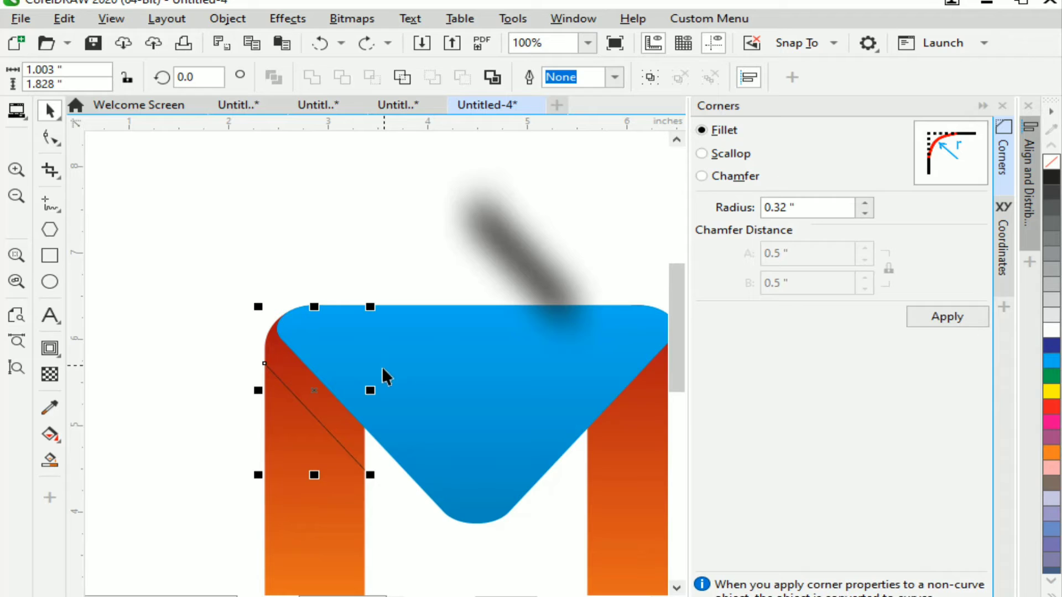
Undo the shadow edits back to the unblurred black shape on the left bar
key("ctrl+z")
key("ctrl+z")
key("ctrl+z")
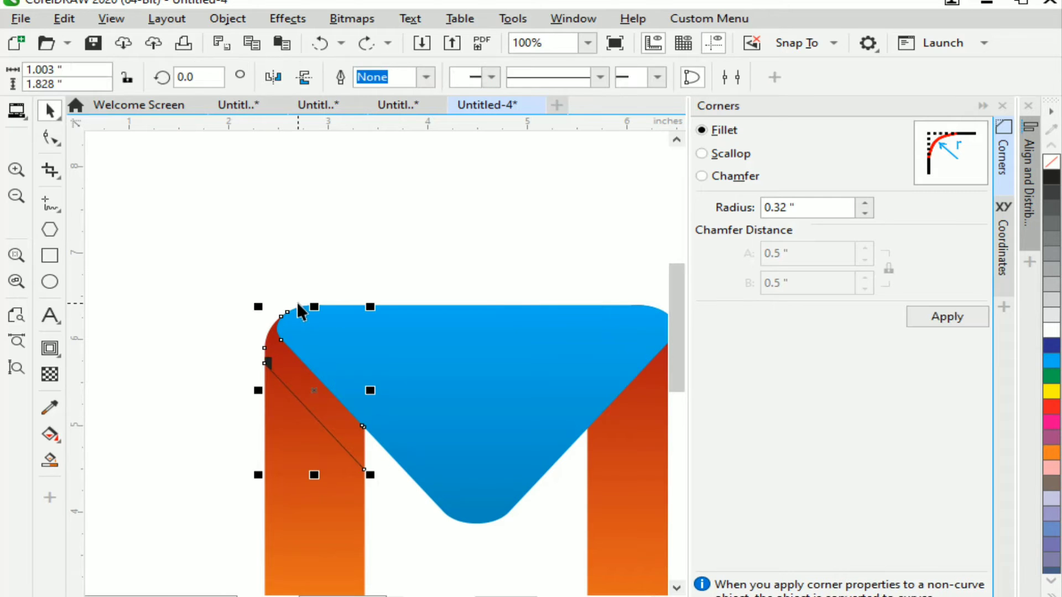
left_click(220, 22)
left_click(224, 18)
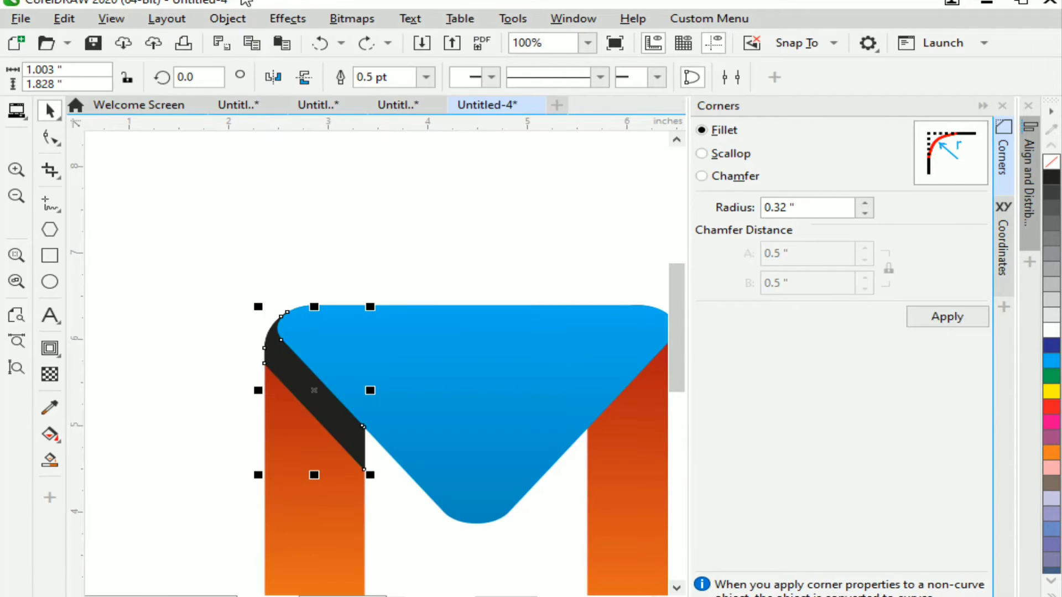
Apply a Gaussian Blur with a radius of 49.2 pixels to the black shape
left_click(287, 19)
mouse_move(327, 132)
left_click(480, 149)
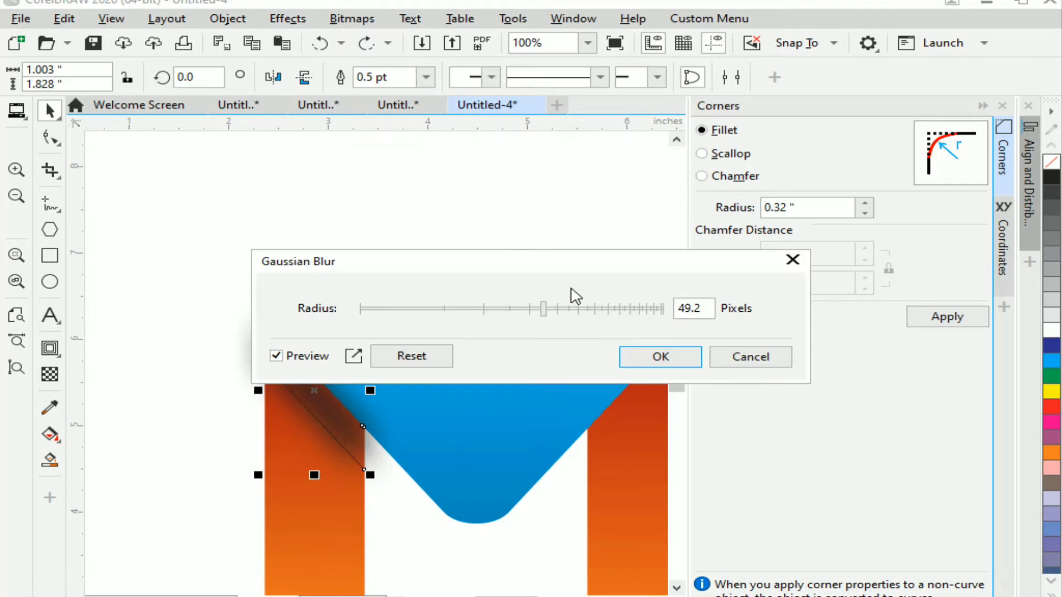
left_click(660, 357)
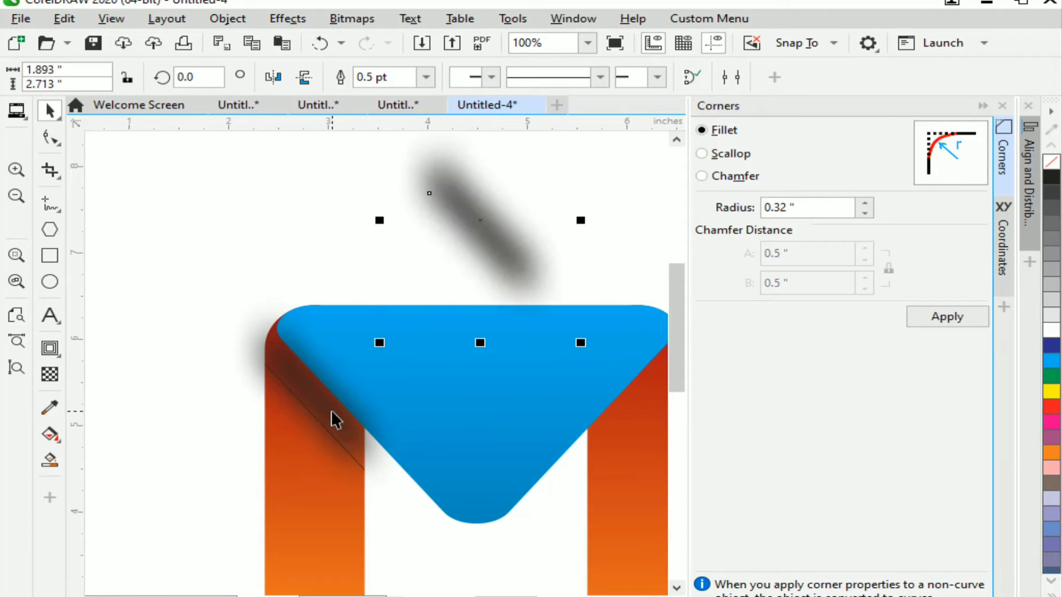
Shift the left bar's blurred shadow slightly up and to the right so it tucks against the triangle's slanted edge
left_click_drag(313, 392, 321, 384)
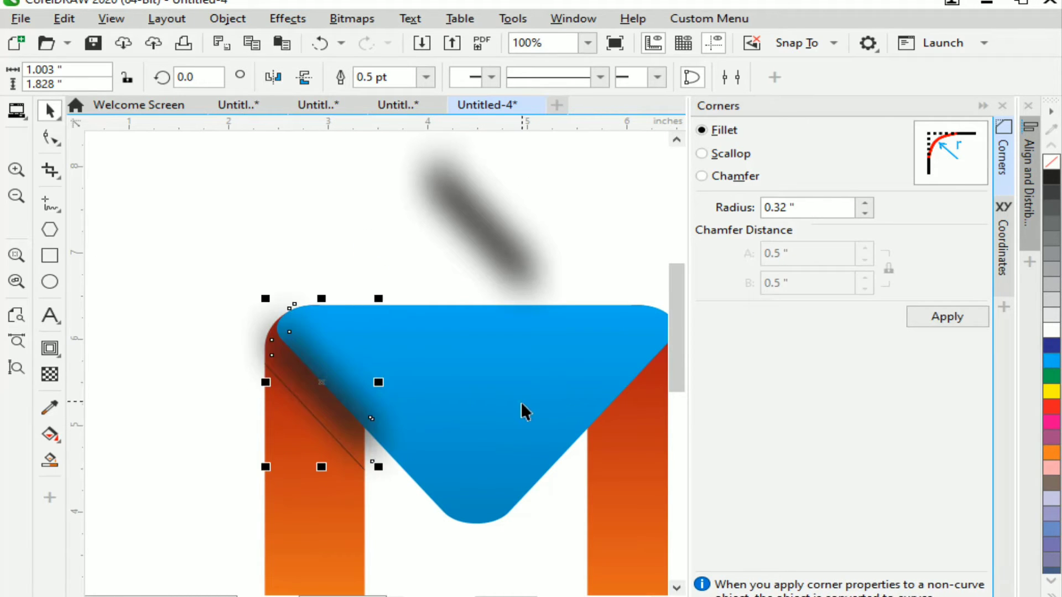
key("Up")
key("Up")
key("Up")
key("Up")
key("Up")
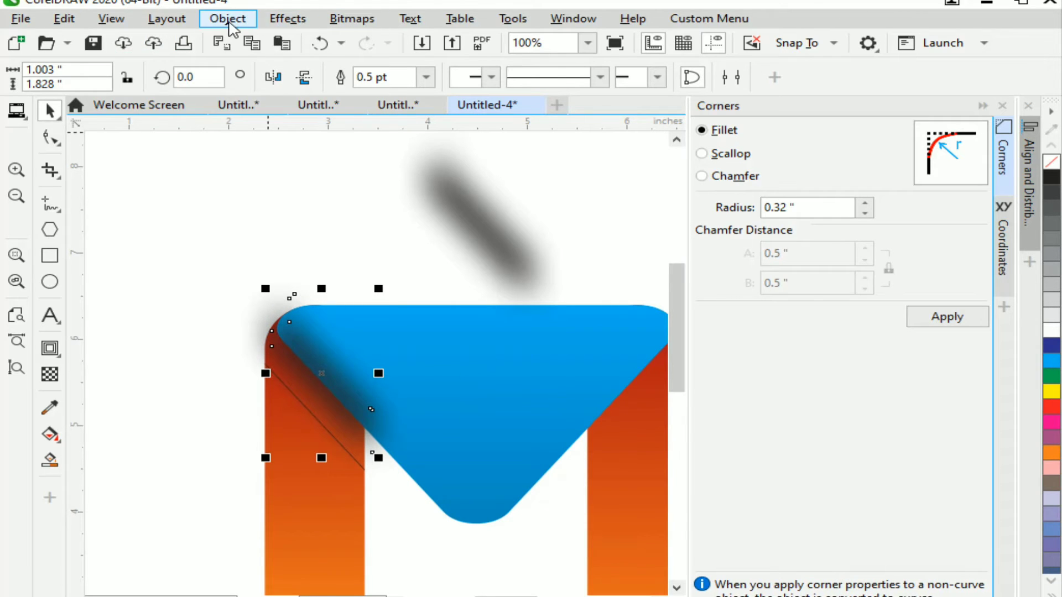
PowerClip the blurred shadow inside the left bar
left_click(228, 18)
mouse_move(332, 50)
left_click(658, 52)
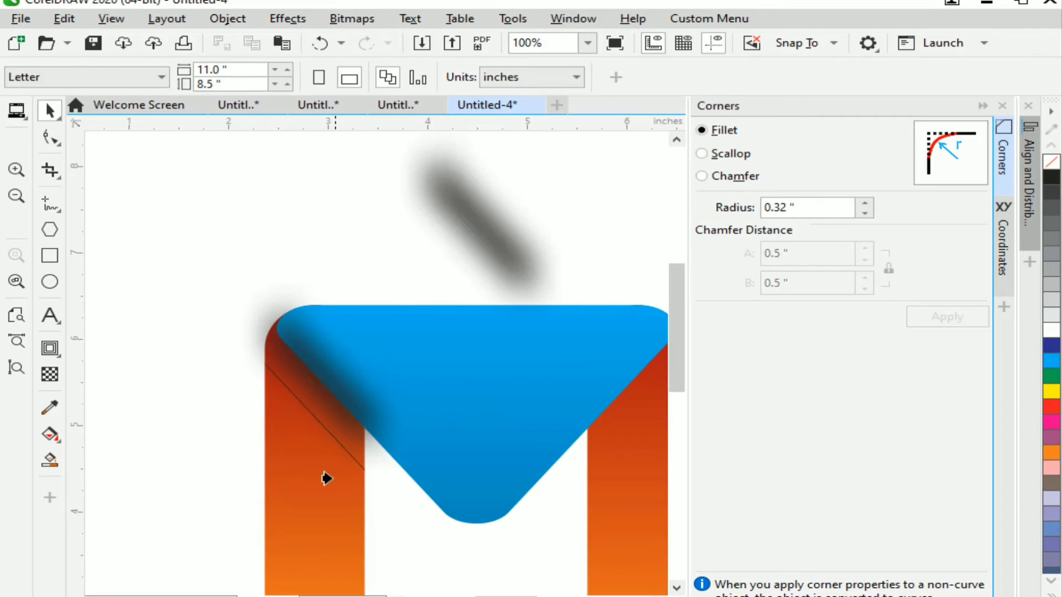
left_click(327, 492)
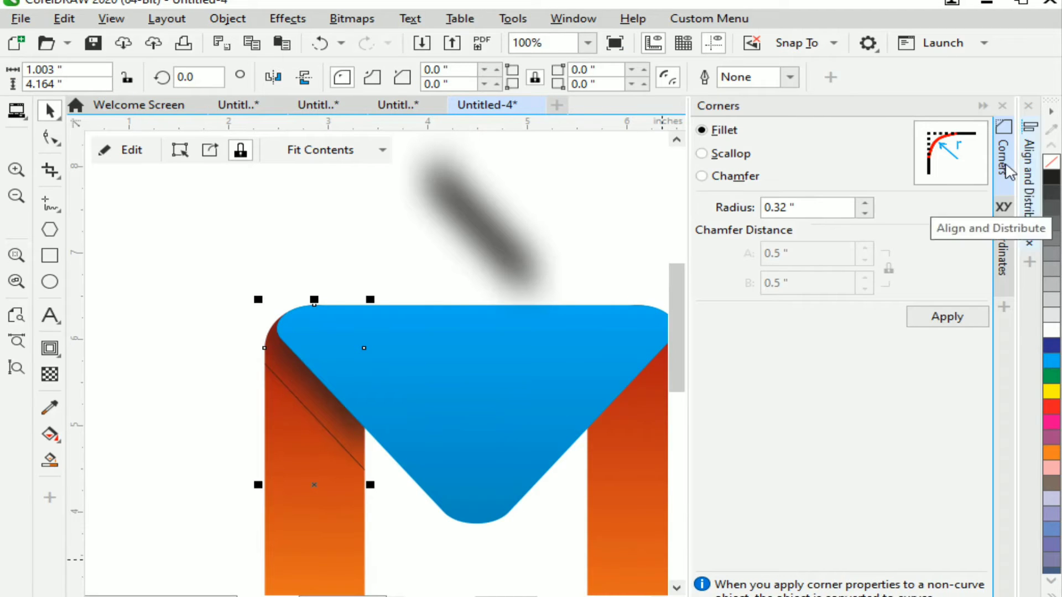
Move the spare blurred shadow onto the right bar and mirror it to follow the triangle's right slanted edge
left_click(982, 106)
left_click_drag(633, 224, 781, 382)
left_click(303, 80)
left_click(273, 78)
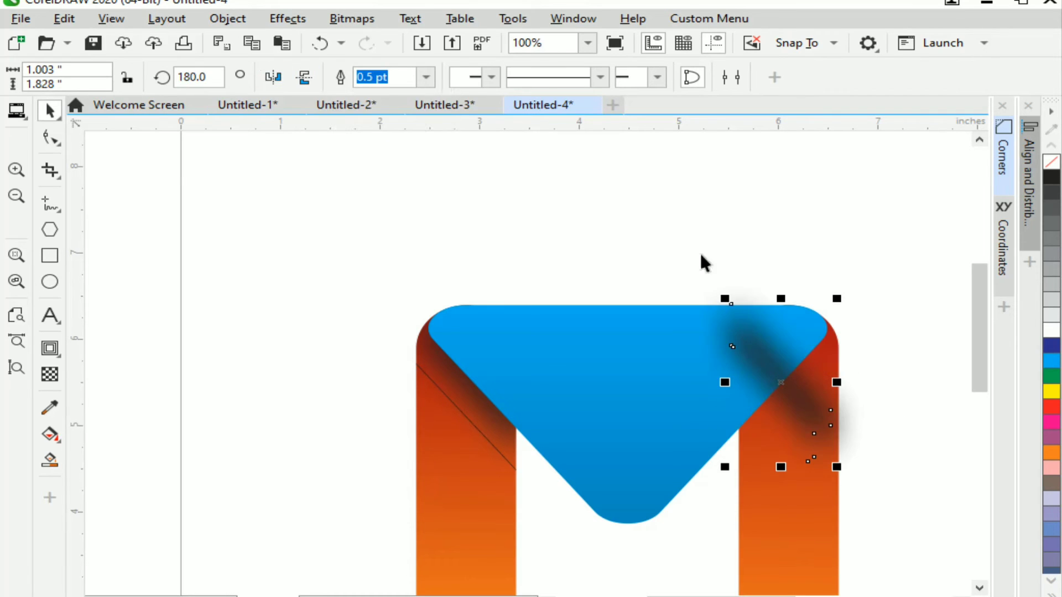
left_click(303, 78)
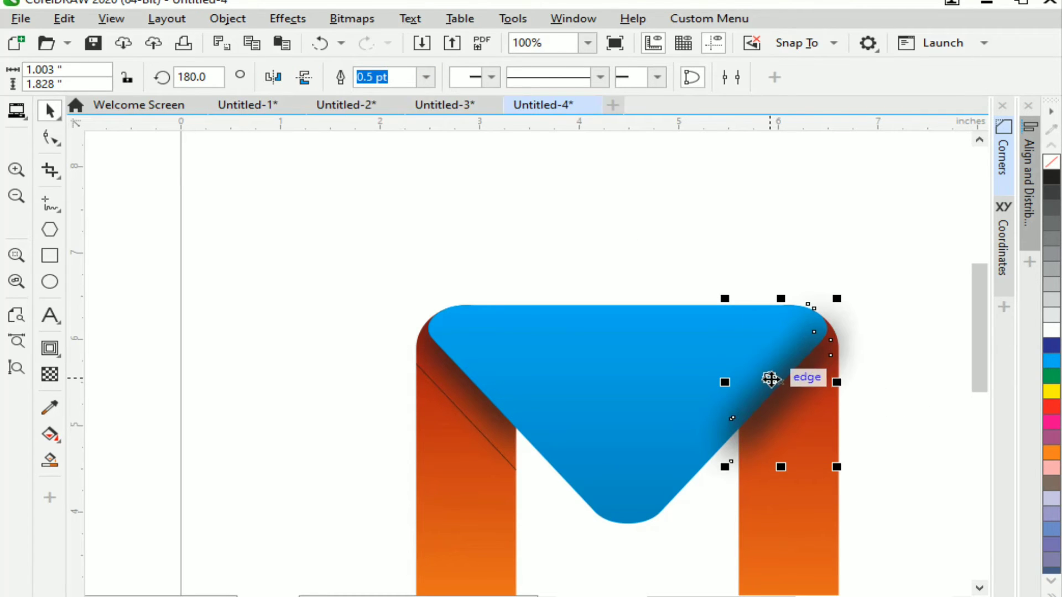
left_click_drag(770, 379, 776, 373)
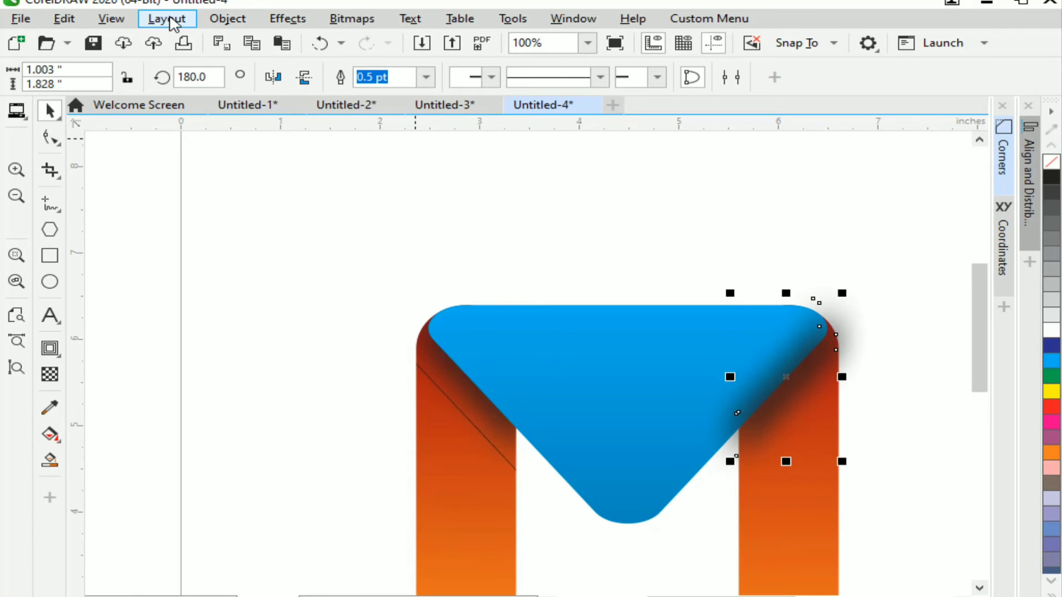
PowerClip the mirrored shadow inside the right bar
left_click(227, 19)
mouse_move(339, 54)
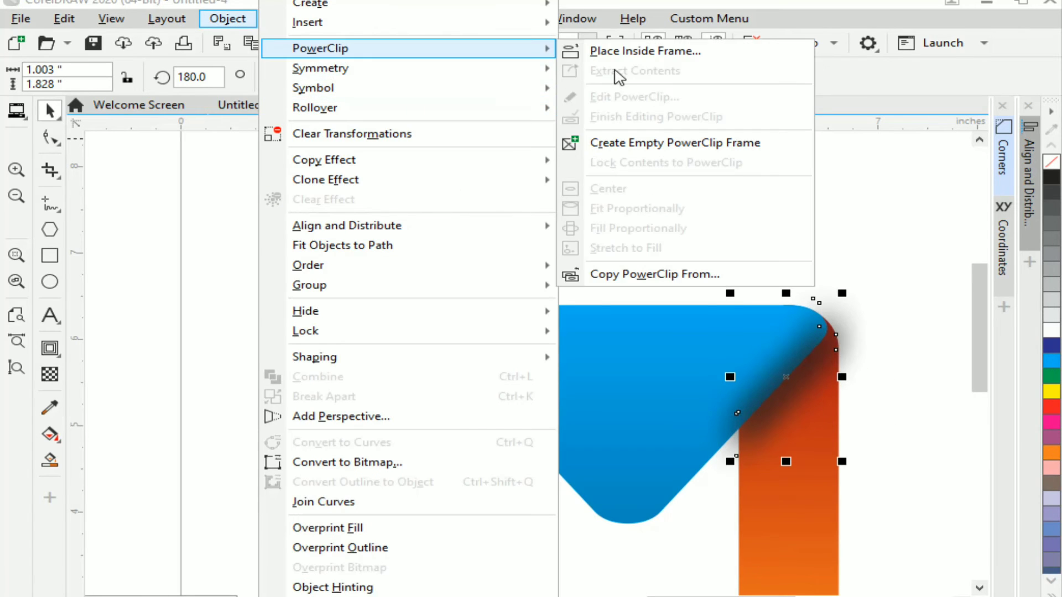
left_click(613, 51)
left_click(784, 484)
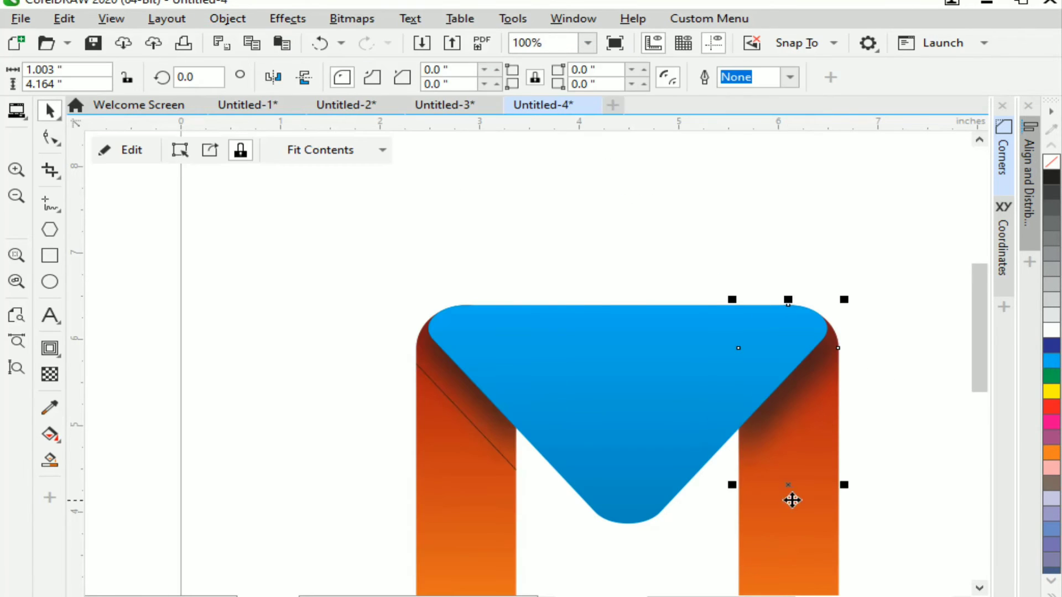
Delete the diagonal guide line crossing the left bar
left_click(495, 447)
key("Delete")
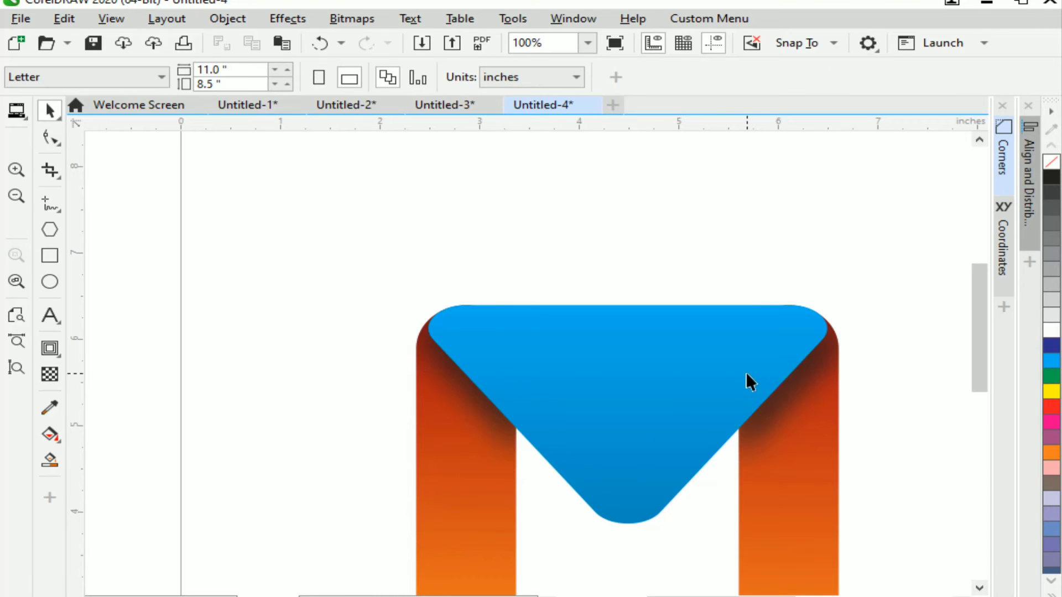
left_click_drag(979, 308, 979, 342)
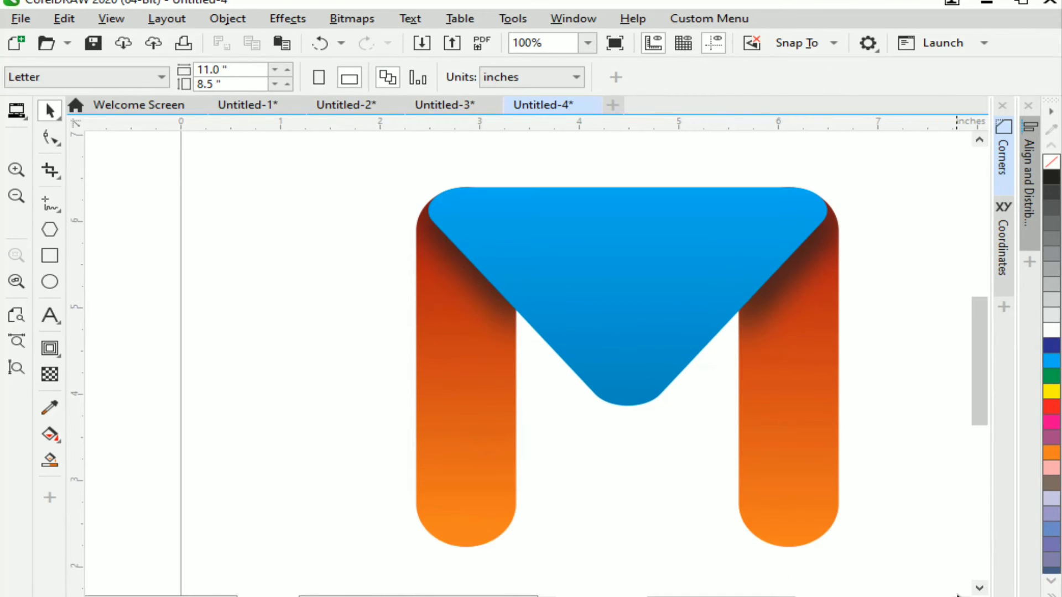
left_click(961, 596)
scroll(852, 384, "down", 1)
left_click(961, 596)
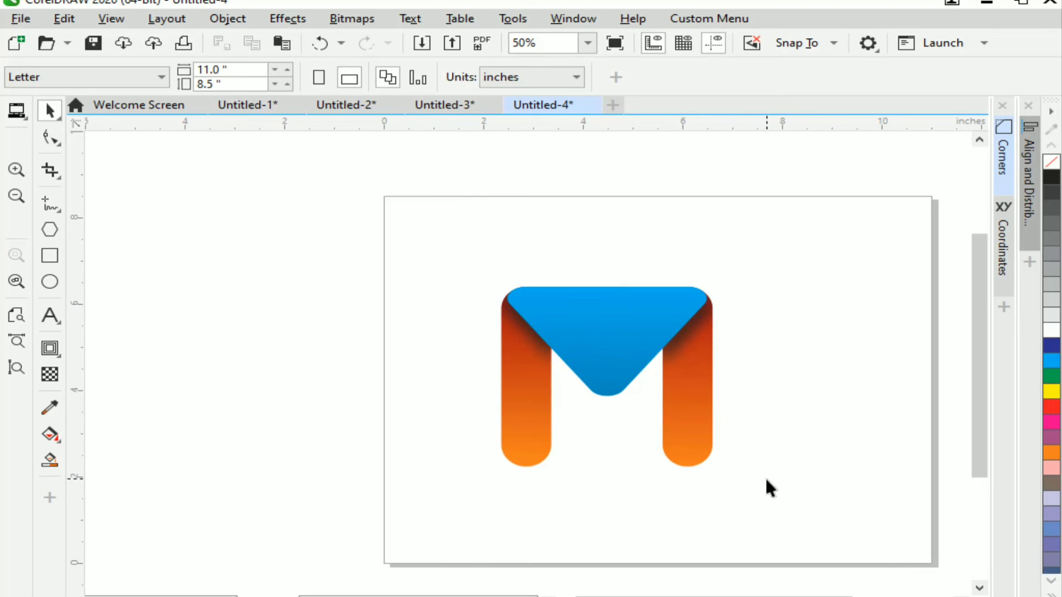
Select both bars and shorten them together from their lower ends to a height of about 3.7 inches
left_click_drag(416, 283, 416, 284)
left_click(797, 505)
left_click(681, 449)
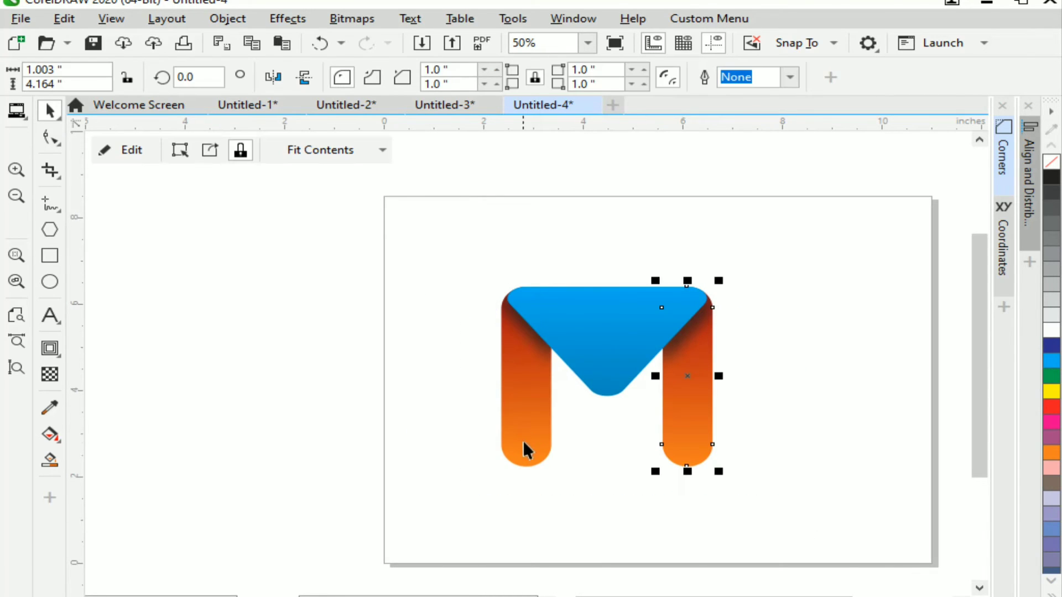
left_click(536, 453, "shift")
left_click_drag(609, 474, 609, 454)
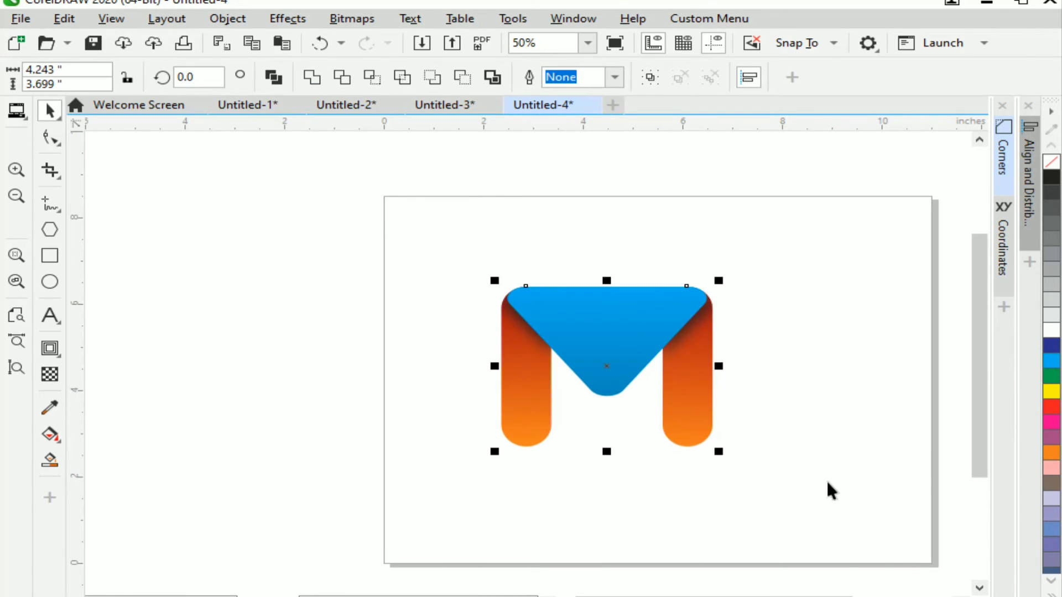
Select the two orange bars and the blue triangle together and group them
left_click(805, 397)
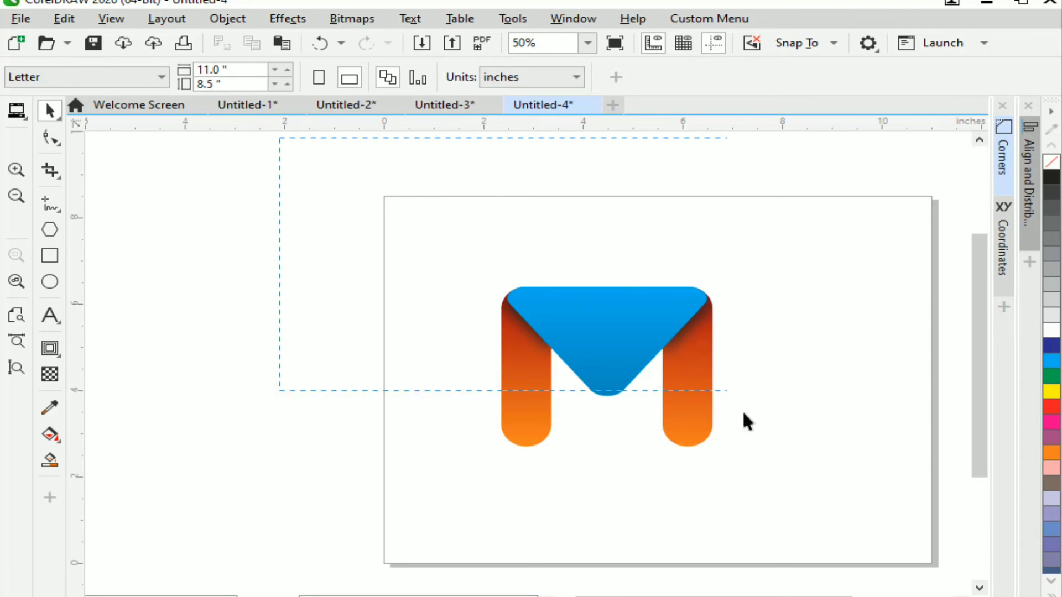
left_click_drag(743, 413, 780, 475)
left_click_drag(786, 486, 787, 485)
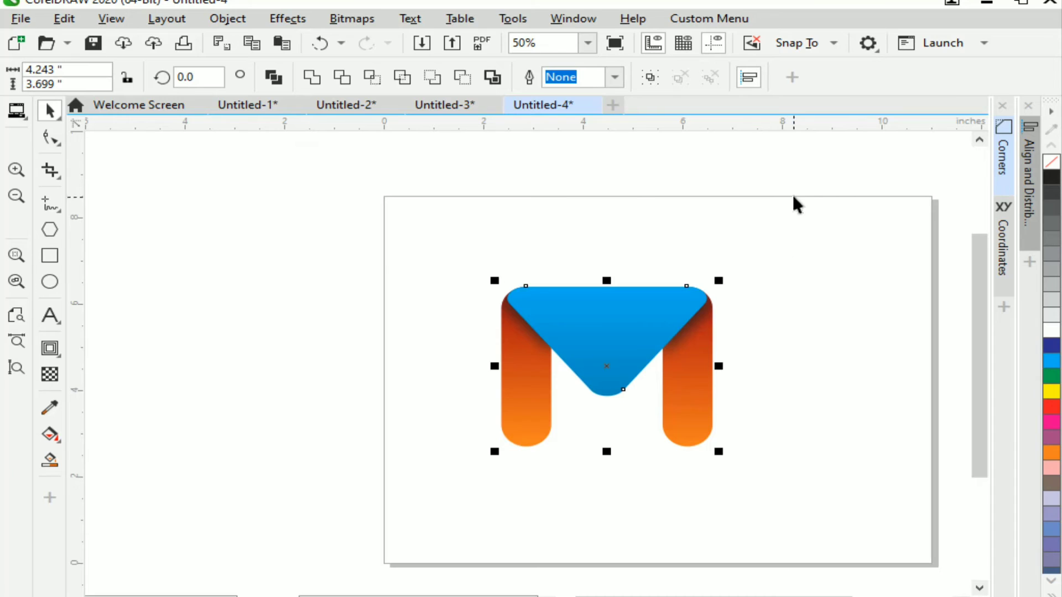
right_click(638, 329)
left_click(695, 237)
left_click(859, 412)
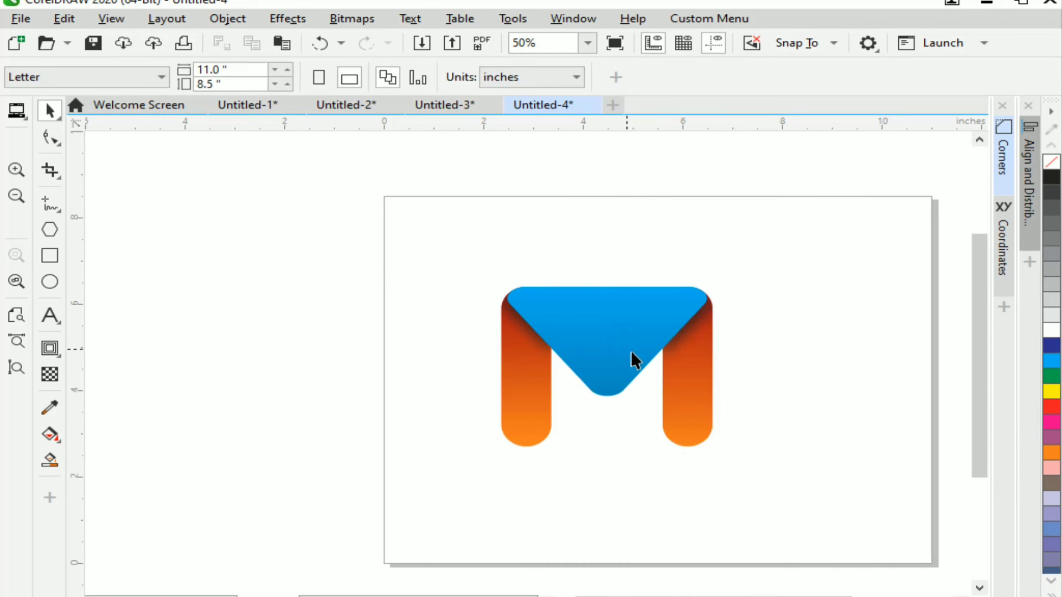
Move the grouped logo toward the centre of the page and scale it down slightly
left_click_drag(633, 358, 677, 378)
left_click_drag(770, 309, 761, 317)
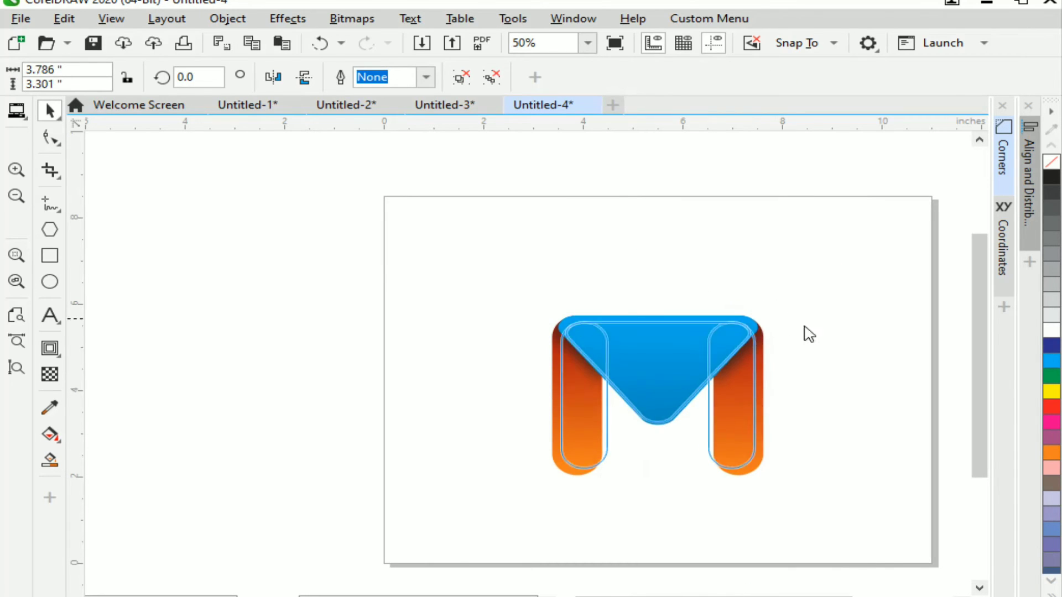
left_click_drag(661, 391, 676, 384)
left_click(138, 258)
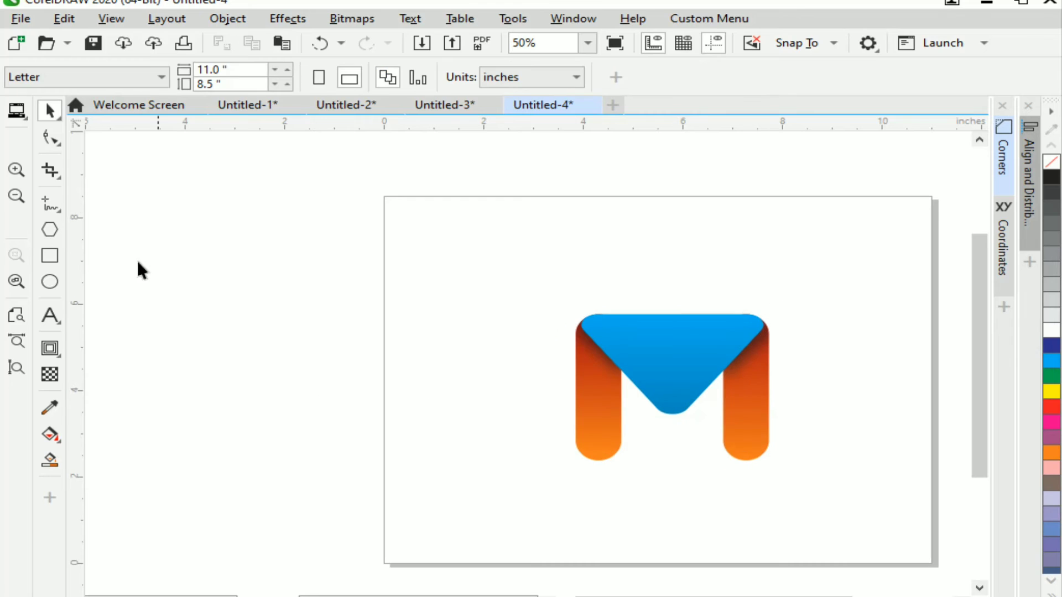
Add a page-sized background rectangle behind the logo and give it an elliptical fountain fill
left_click(50, 257)
double_click(50, 256)
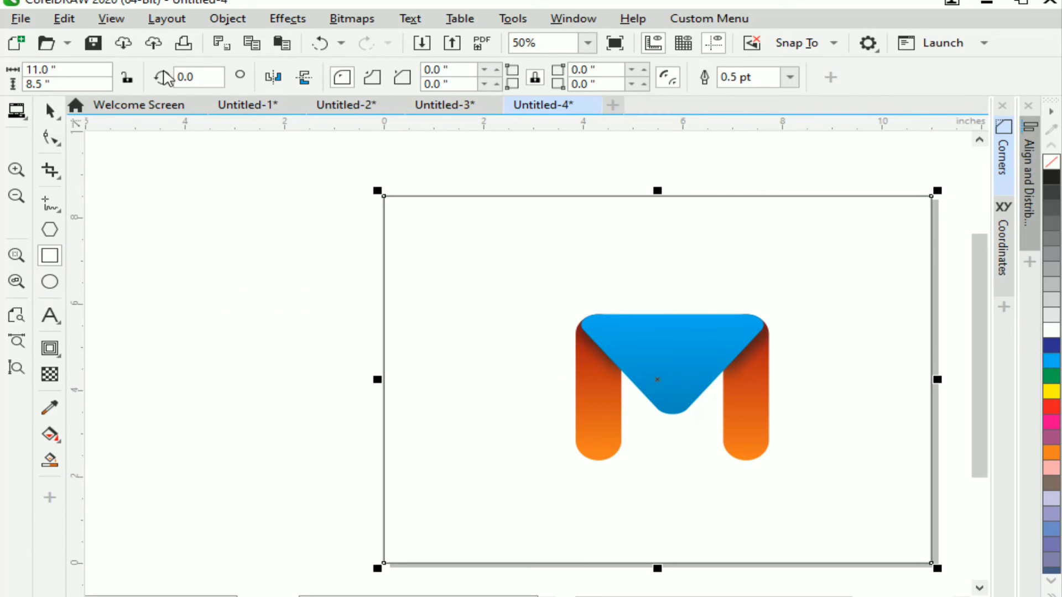
left_click(50, 434)
left_click_drag(618, 325, 905, 527)
left_click(301, 78)
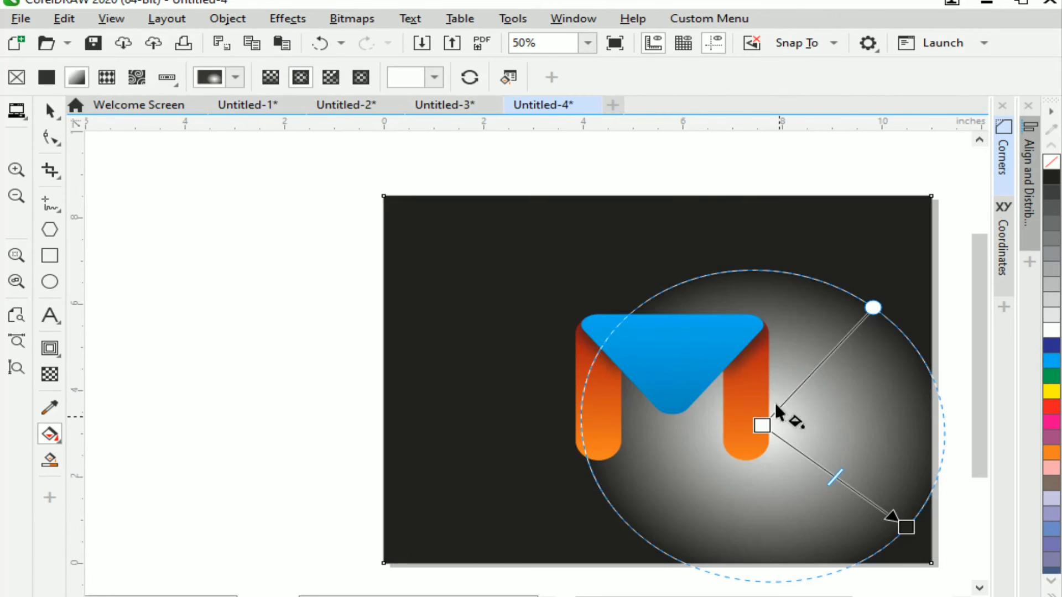
Centre the background gradient behind the logo, extend it past the page's lower right corner, and set its outer colour to light gray
left_click_drag(760, 425, 628, 343)
left_click_drag(775, 444, 942, 561)
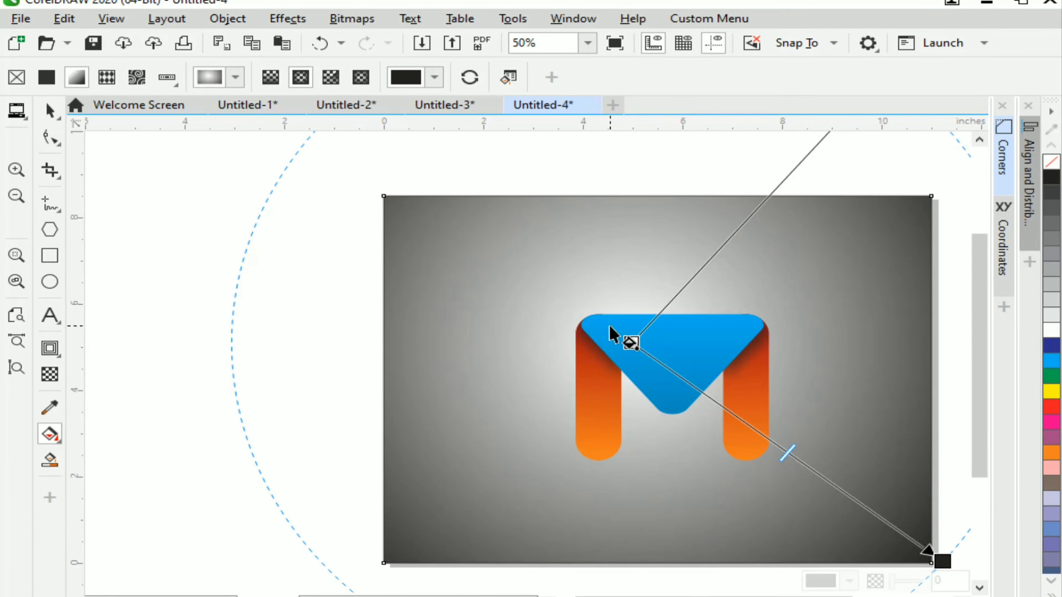
left_click_drag(636, 344, 685, 389)
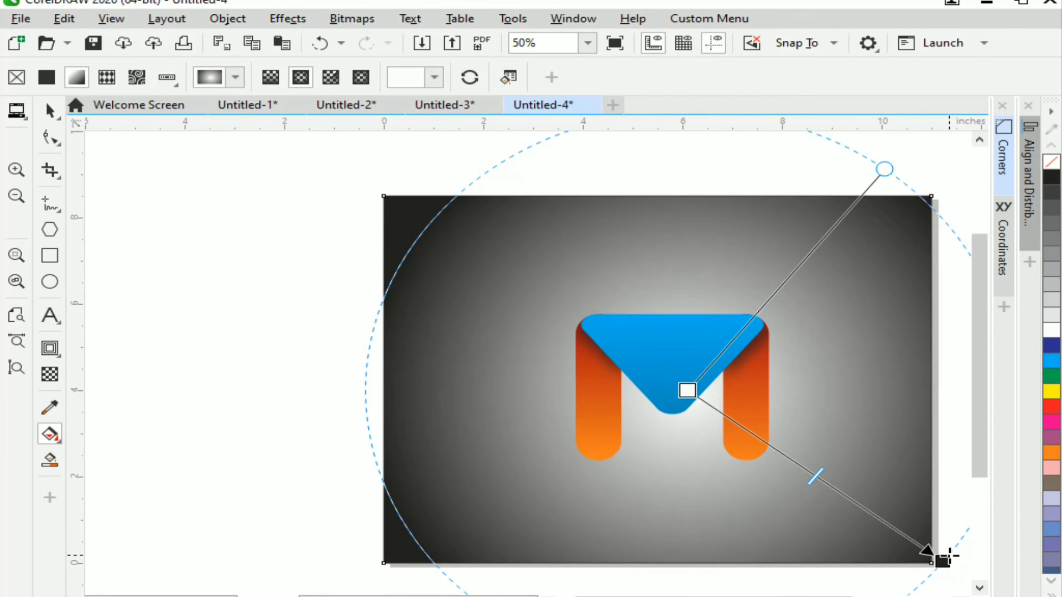
left_click_drag(943, 559, 968, 562)
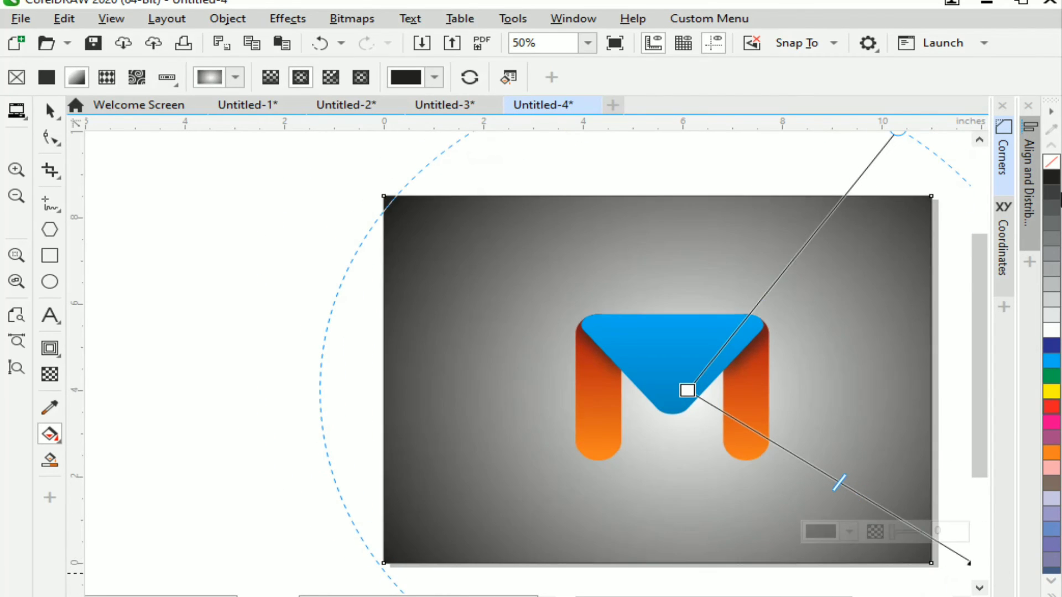
left_click(1051, 300)
Remove the outline from the background rectangle
left_click(50, 110)
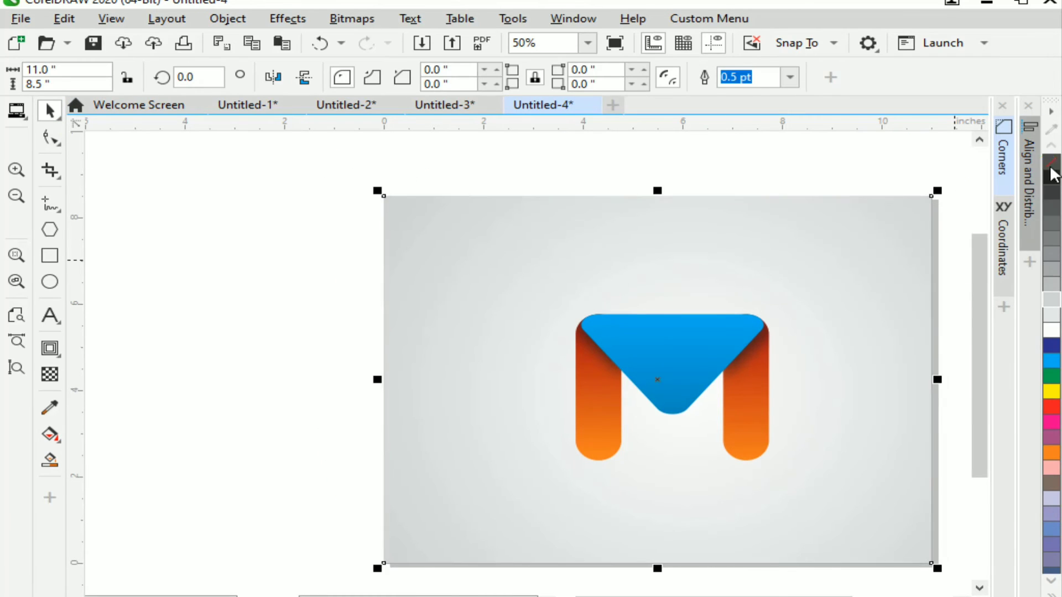
scroll(542, 450, "right", 2)
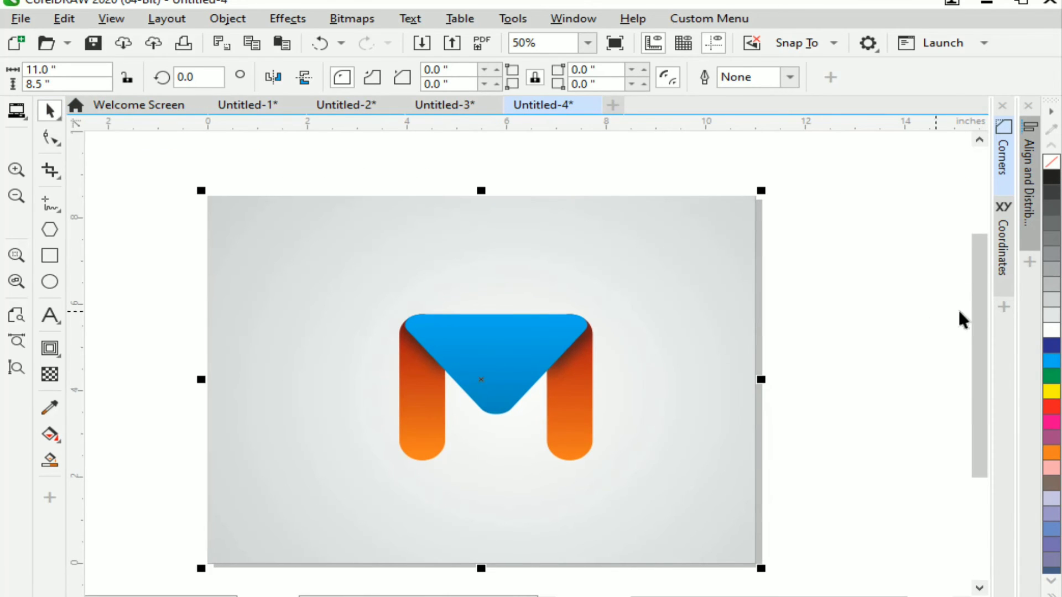
left_click_drag(980, 311, 979, 329)
left_click(865, 446)
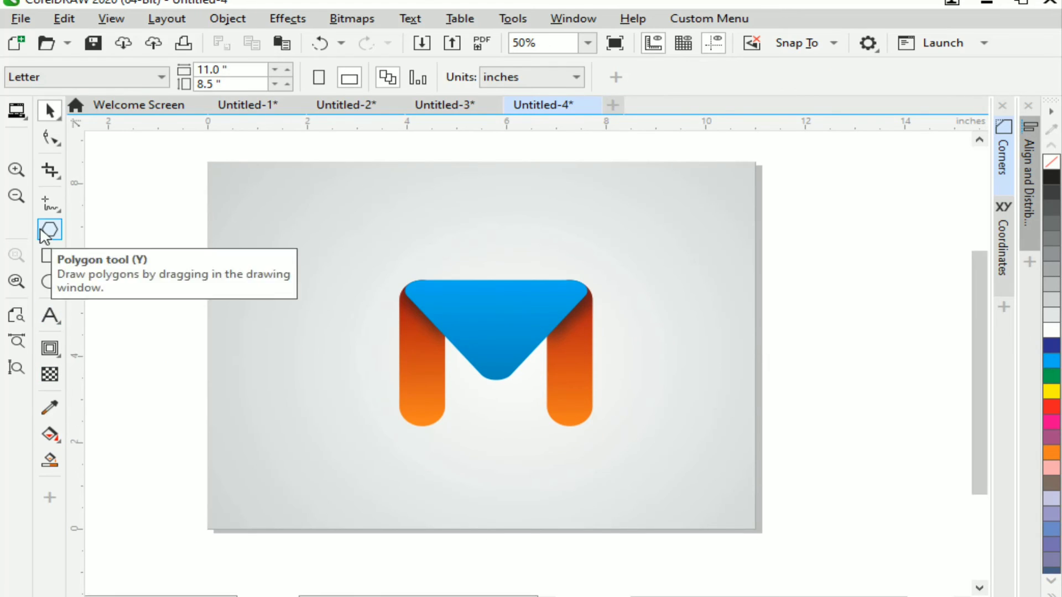
Add the text COMPANY LOGO just below the M-shaped logo
left_click(49, 315)
left_click(442, 467)
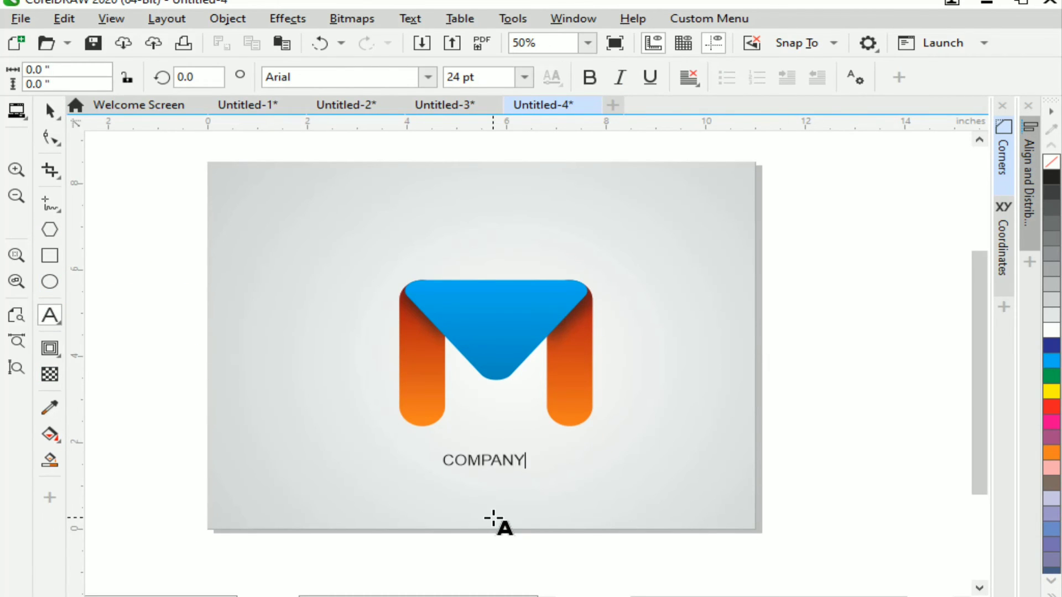
type("OGO")
left_click(50, 111)
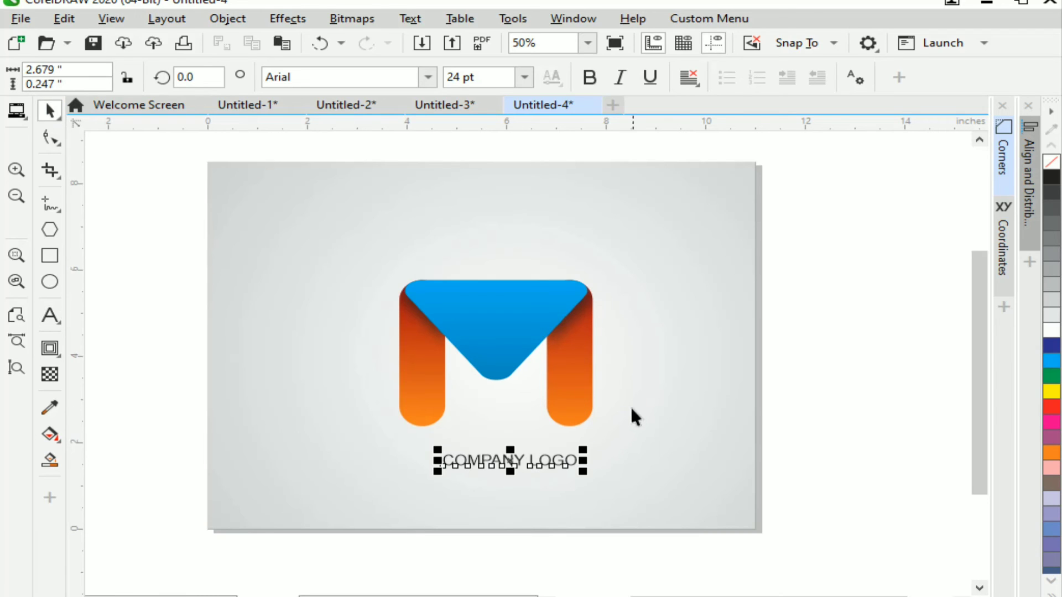
Enlarge the COMPANY LOGO text to about 41.4 pt and centre it beneath the logo
left_click_drag(582, 449, 633, 427)
key("ctrl+z")
mouse_move(509, 452)
left_mouse_down()
mouse_move(496, 472)
mouse_move(495, 458)
left_mouse_up()
Set the COMPANY LOGO text in the Lemon/Milk font at 27 pt
left_click(428, 77)
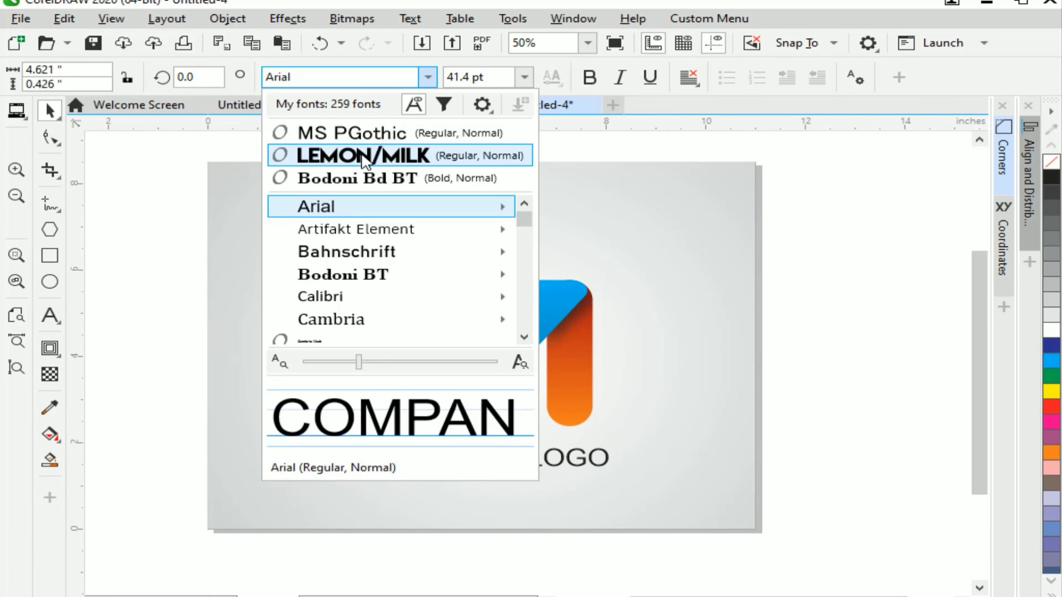
left_click(332, 154)
mouse_move(623, 439)
left_mouse_down()
mouse_move(617, 445)
mouse_move(630, 440)
left_mouse_up()
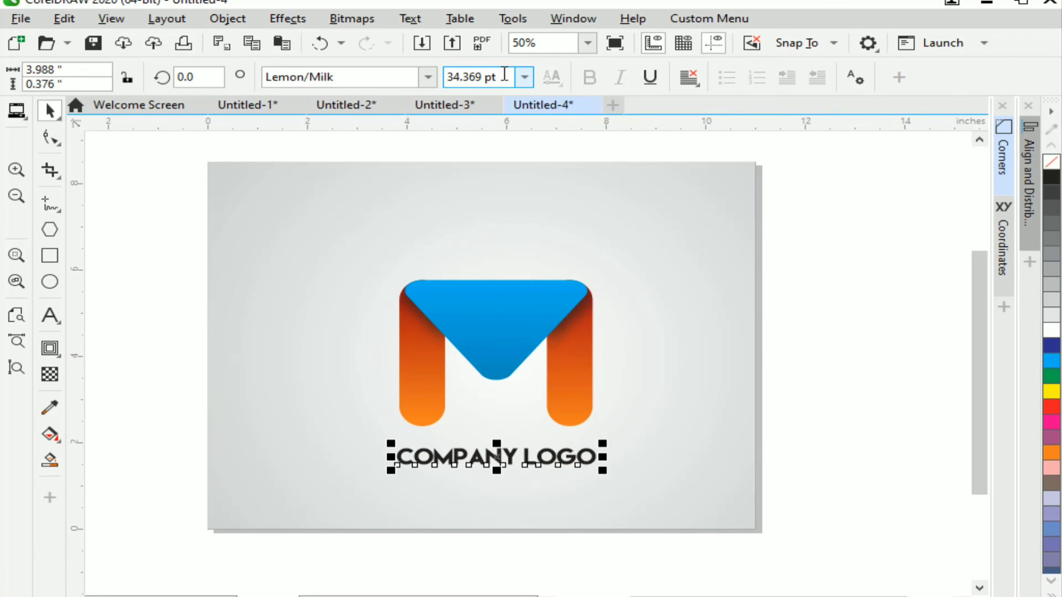
left_click(487, 77)
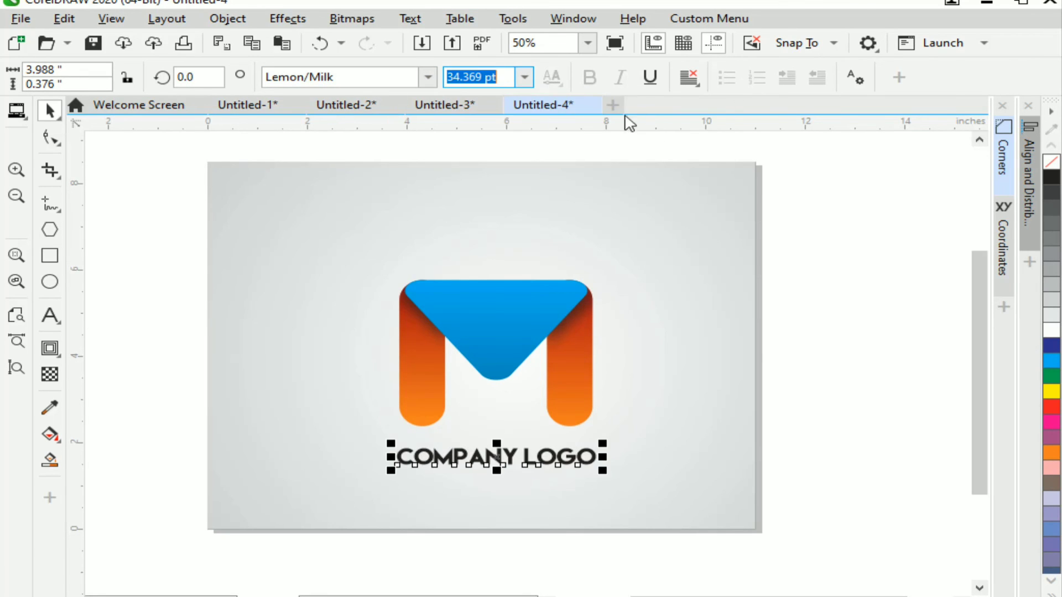
type("27")
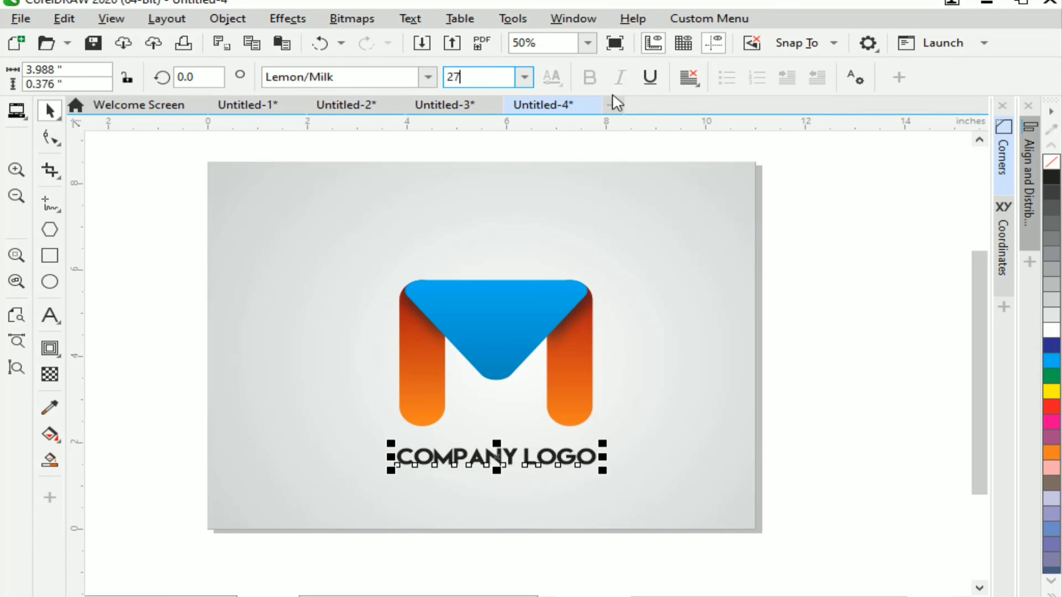
key("Return")
Duplicate the COMPANY LOGO text directly below the original and change the copy's wording to 2021 MODEL
left_click_drag(492, 455, 496, 467)
right_click(495, 467)
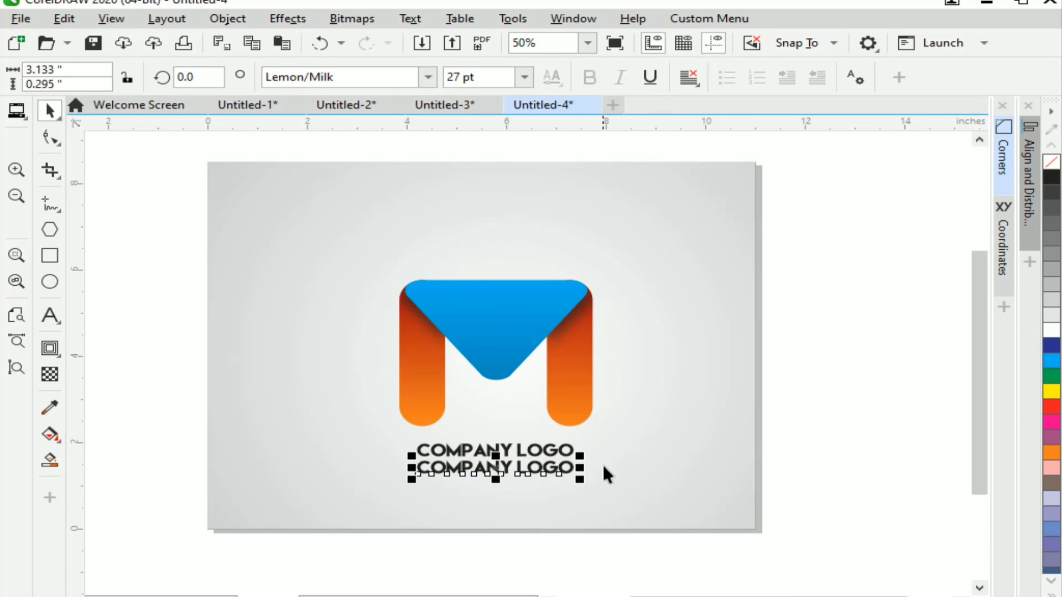
double_click(485, 468)
left_click_drag(574, 468, 414, 464)
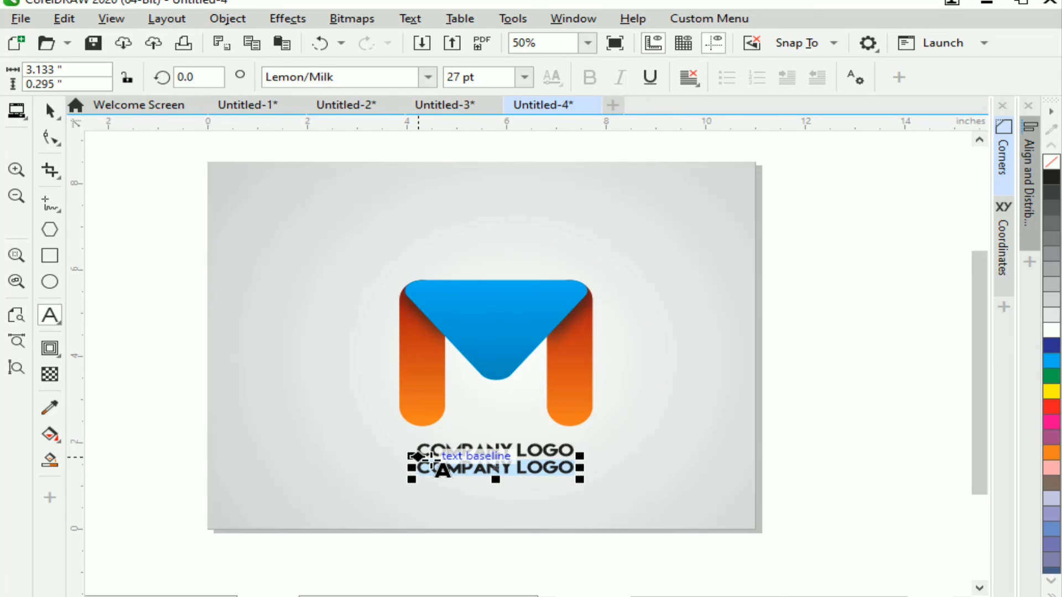
type("2021")
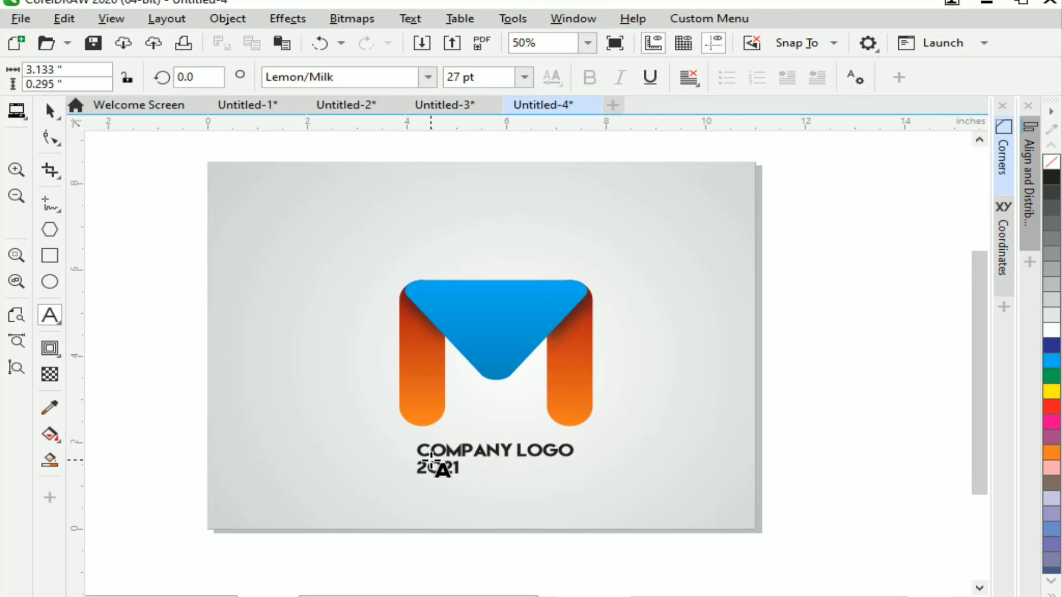
type(" MODEL")
Centre the 2021 MODEL line under COMPANY LOGO and restyle it in the MS PGothic font with a bright blue fill
left_click(50, 111)
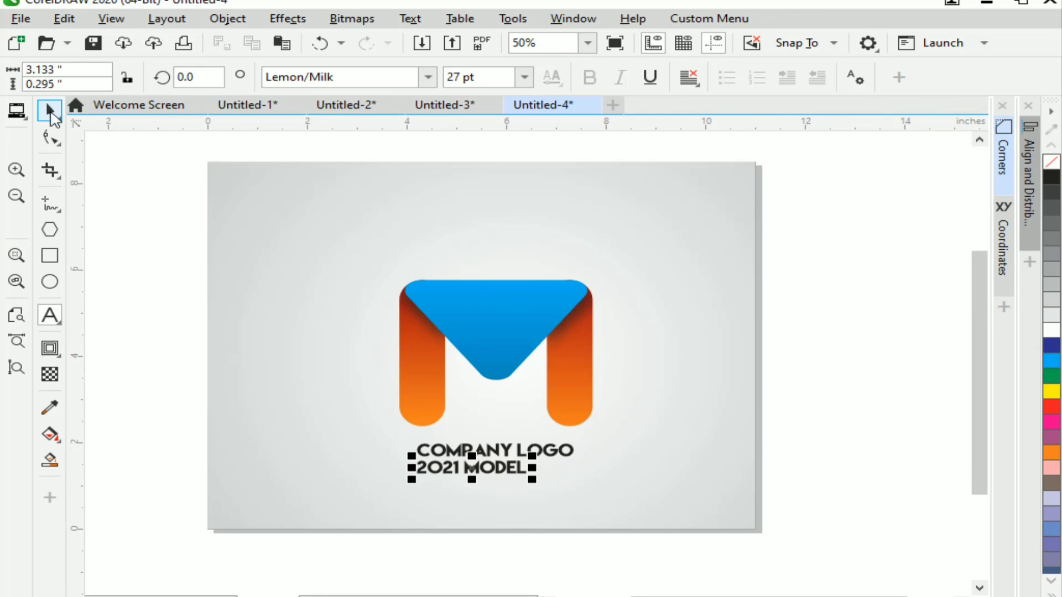
left_click_drag(472, 469, 496, 472)
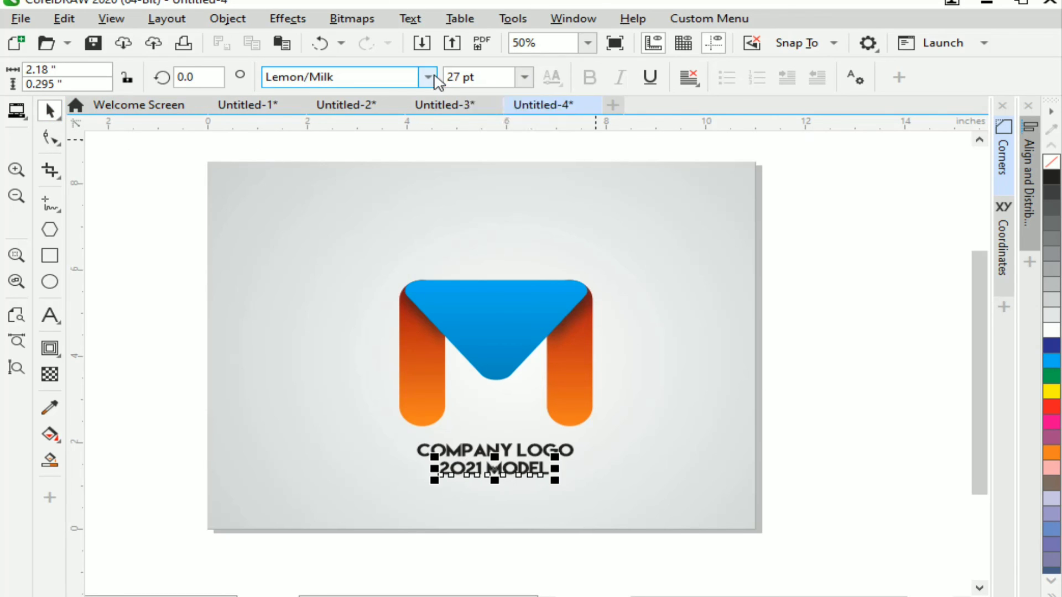
left_click(427, 77)
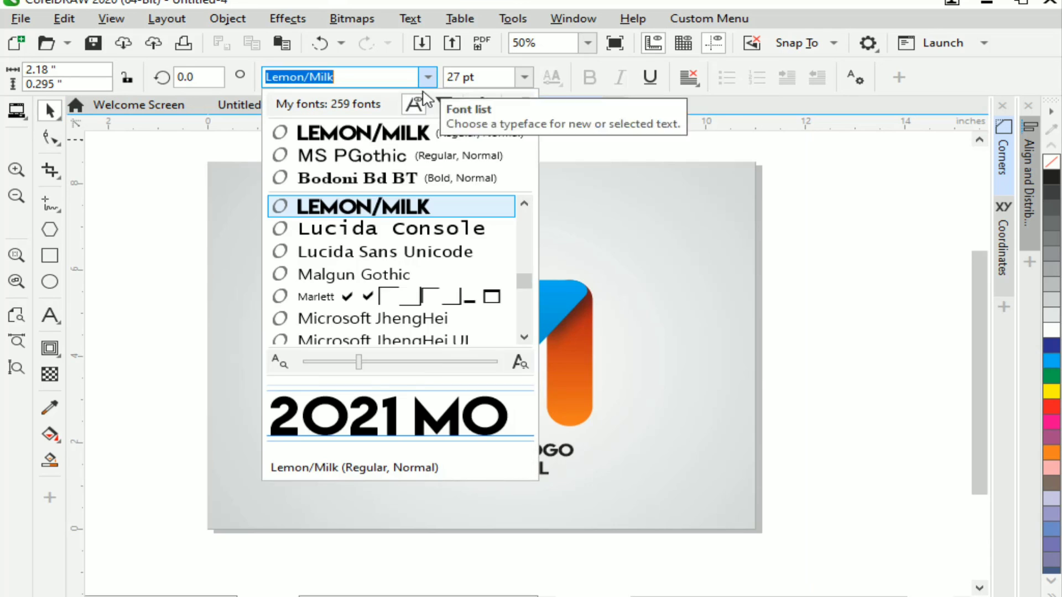
left_click(382, 157)
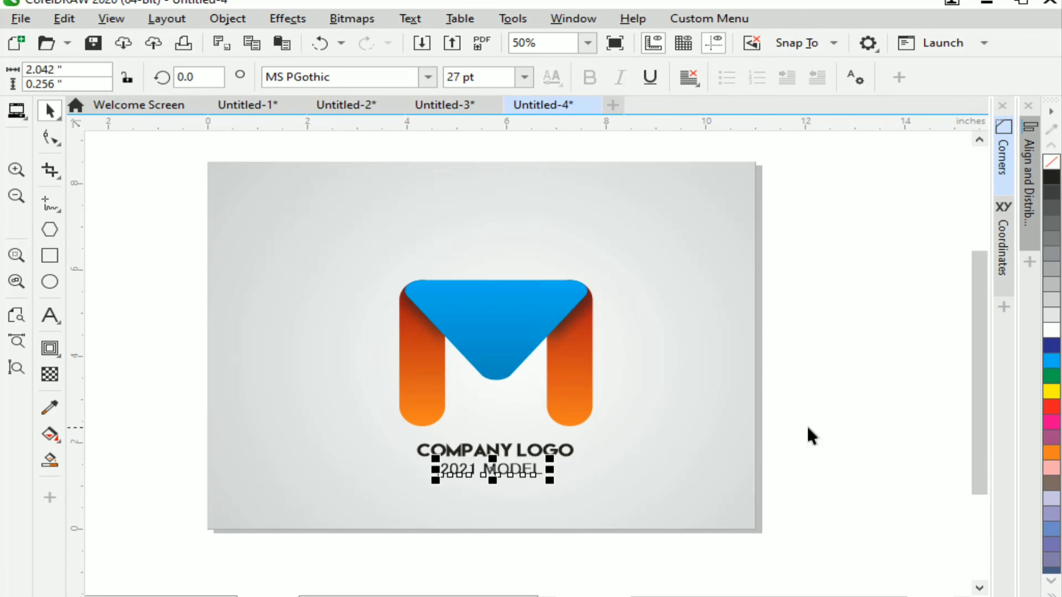
left_click(1051, 359)
left_click(683, 428)
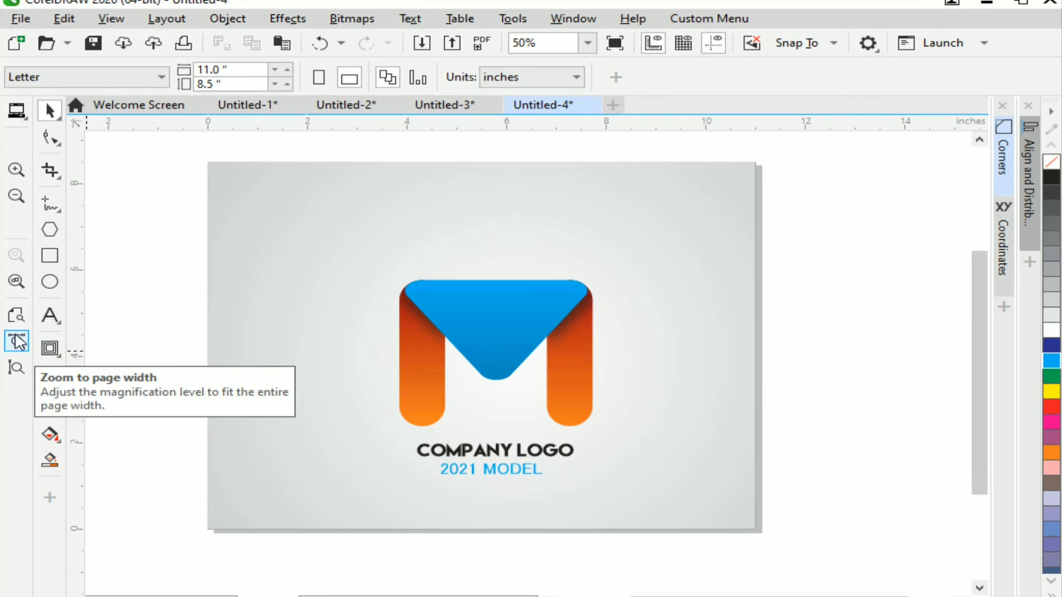
left_click(16, 281)
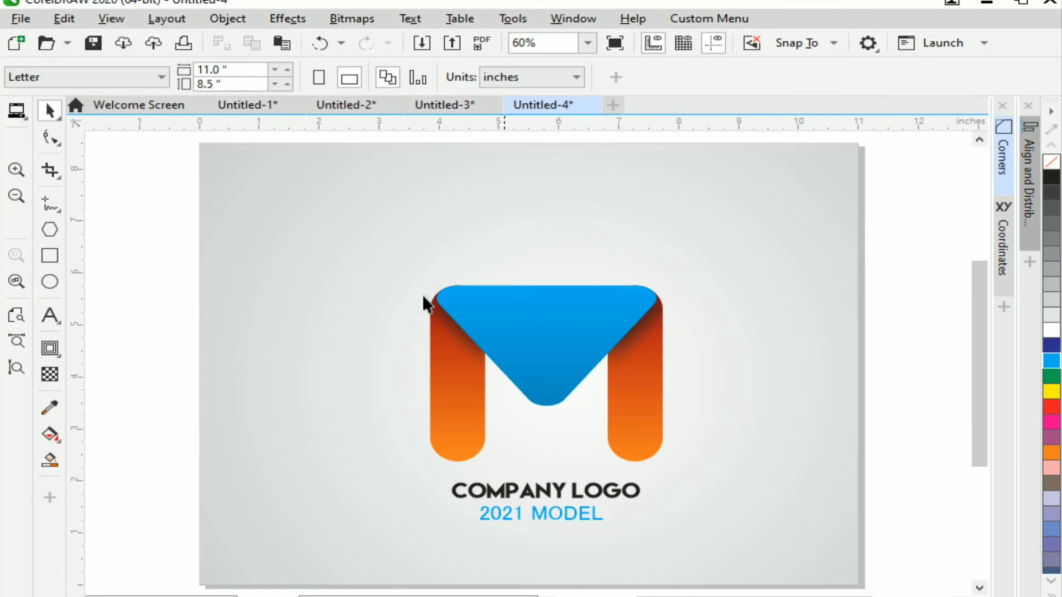